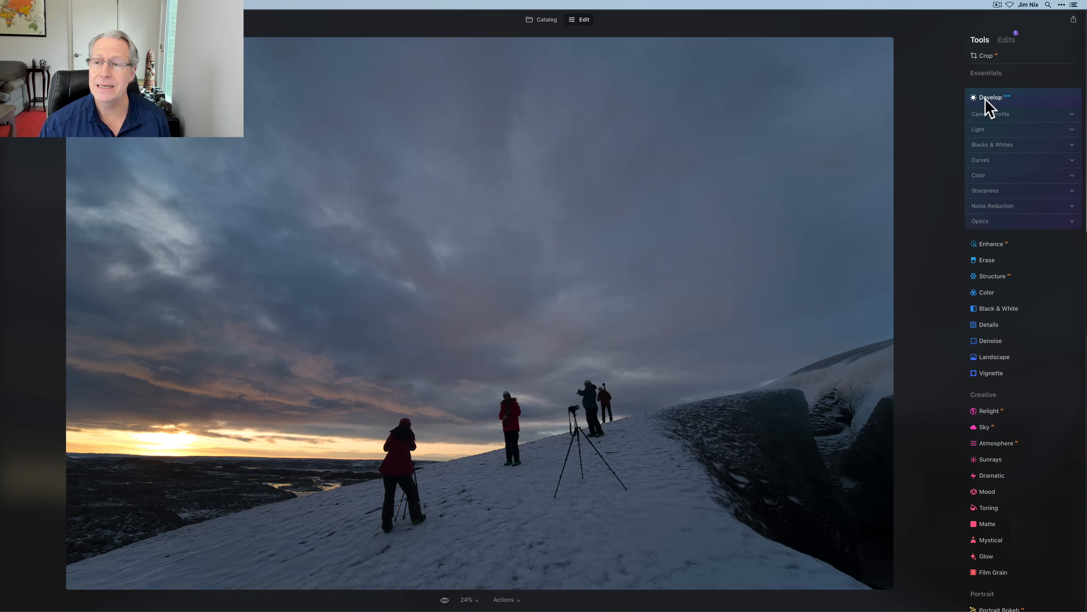
Open the Develop tool's Curves and look through the red, green and blue channel curves, returning to the master curve
{"action": "left_click", "coordinate": [984, 159]}
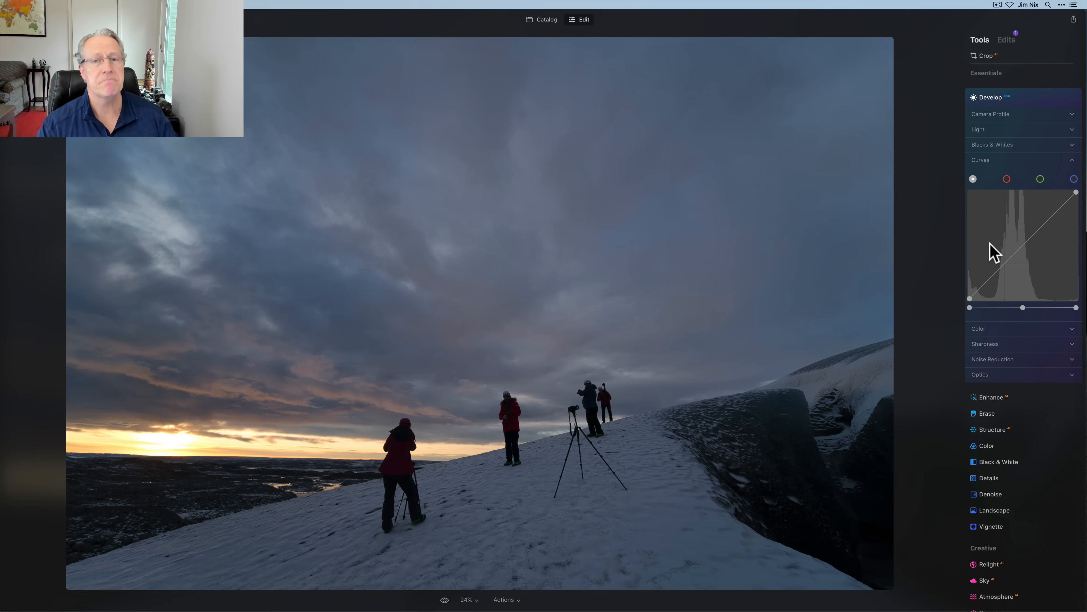
{"action": "left_click", "coordinate": [973, 180]}
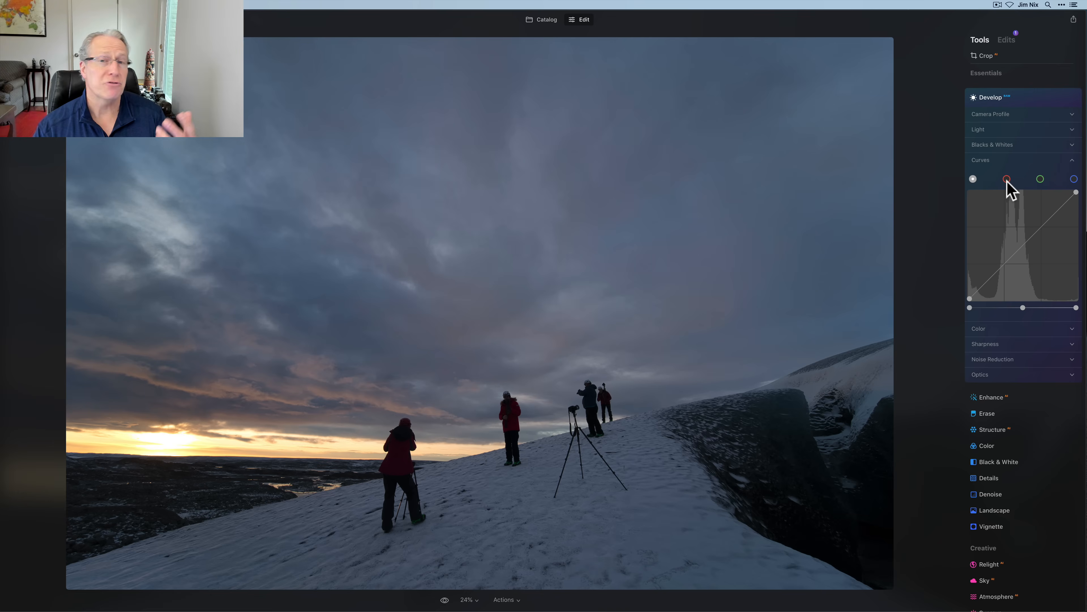
{"action": "left_click", "coordinate": [973, 179]}
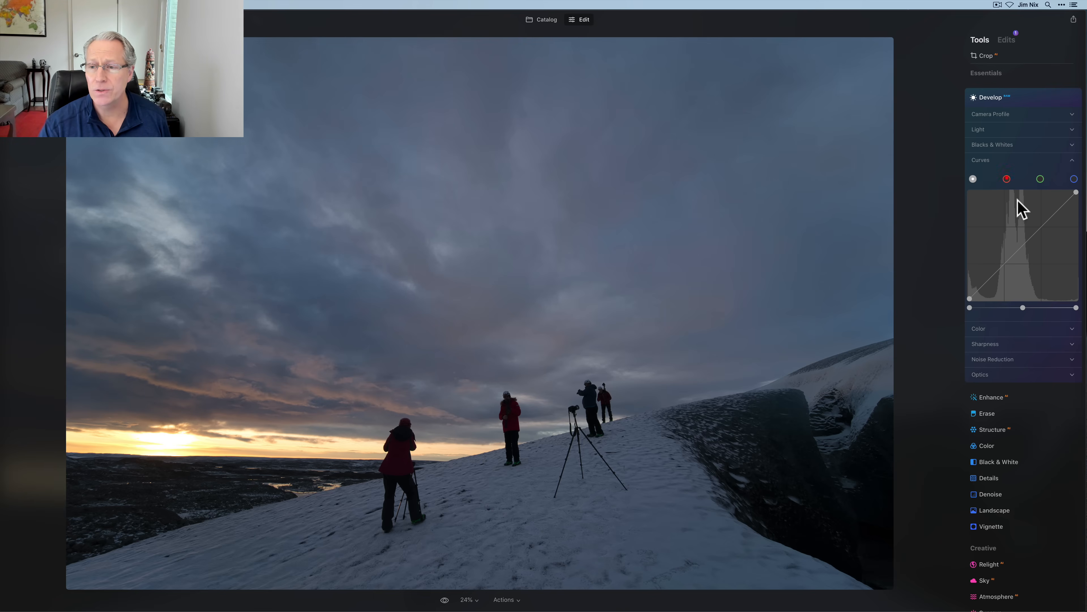
{"action": "left_click", "coordinate": [1006, 179]}
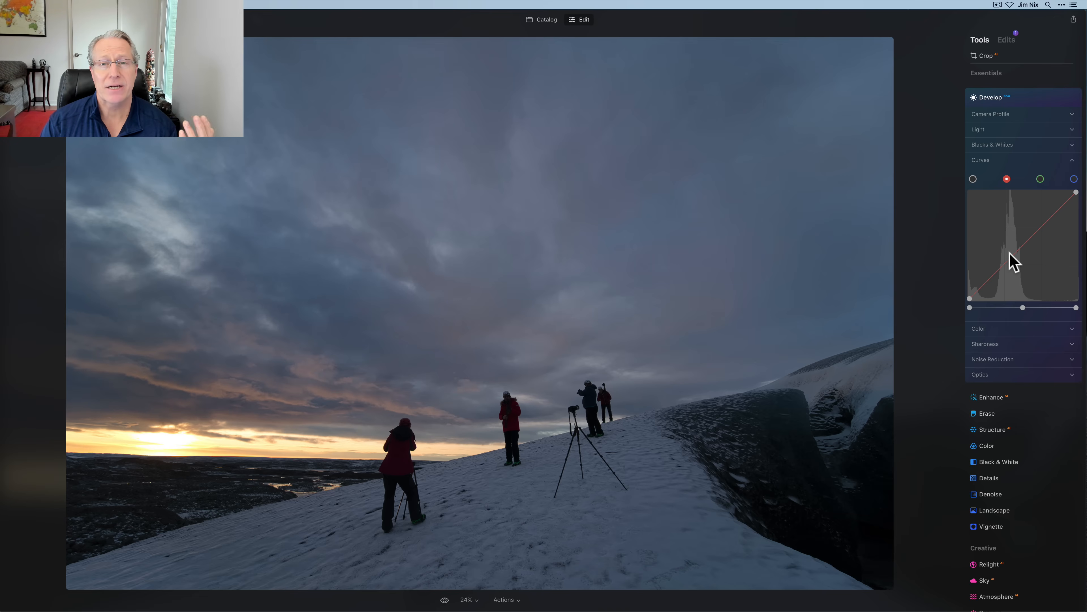
{"action": "left_click", "coordinate": [1040, 178]}
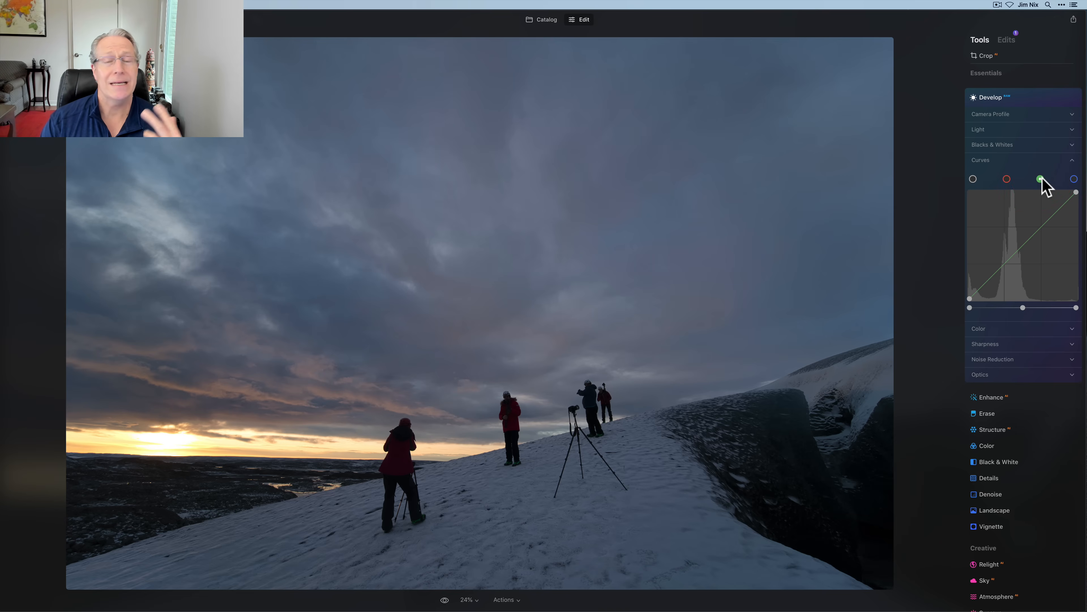
{"action": "left_click", "coordinate": [1074, 179]}
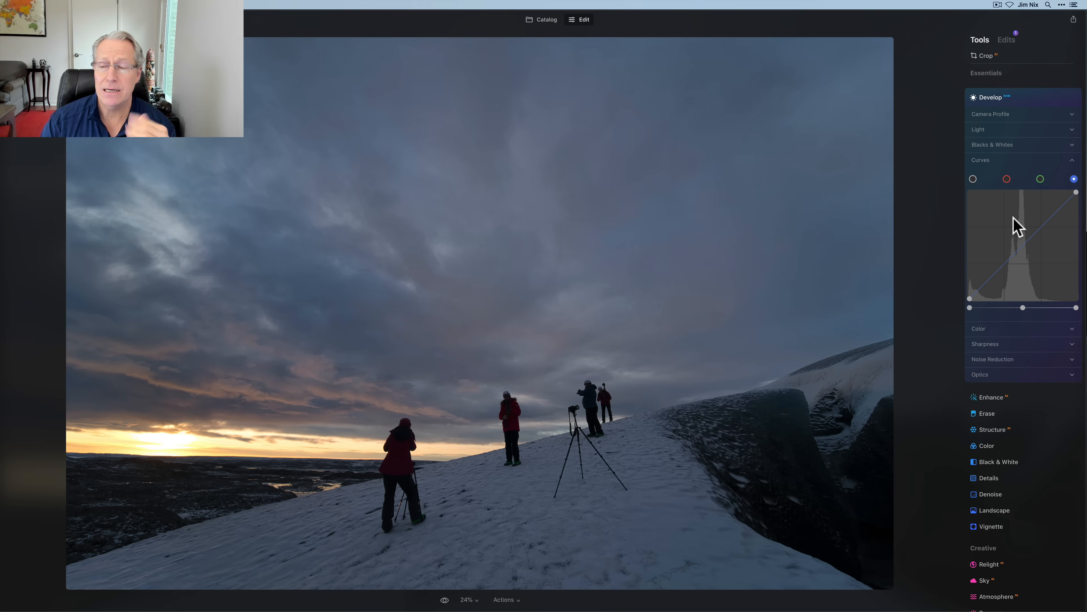
{"action": "left_click", "coordinate": [1040, 179]}
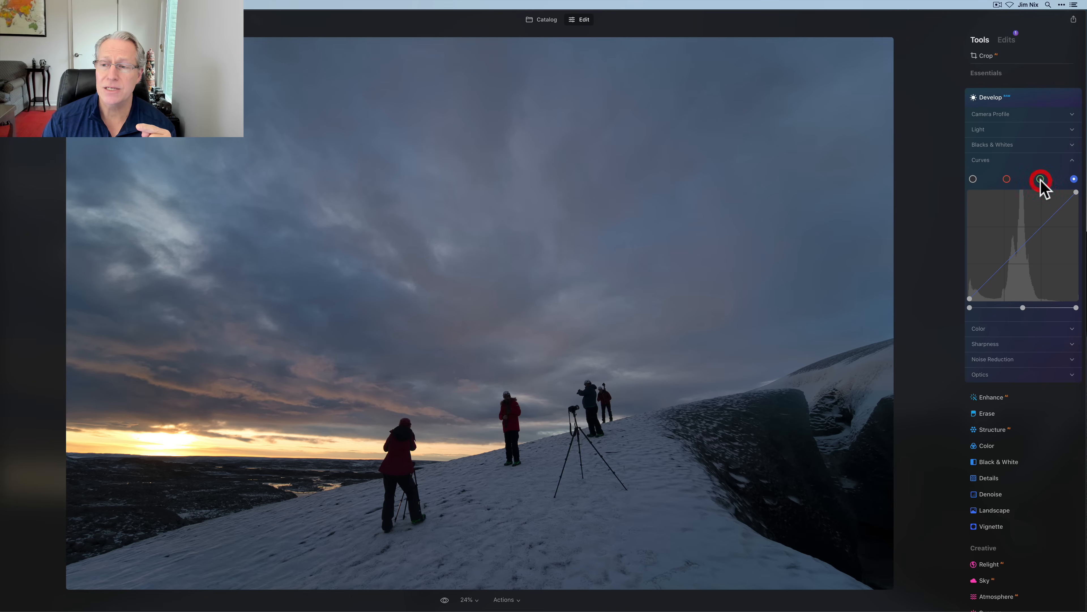
{"action": "left_click", "coordinate": [1007, 179]}
{"action": "left_click", "coordinate": [973, 180]}
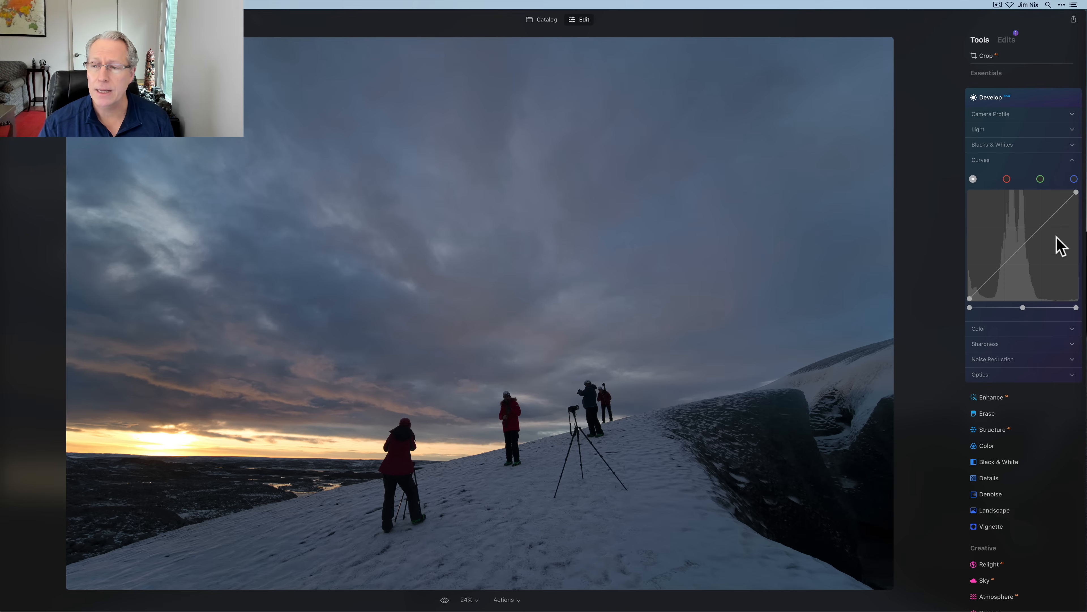
Add a highlight point and a shadow point to the master curve and shape them into a contrast-boosting S-curve
{"action": "left_click", "coordinate": [1042, 226]}
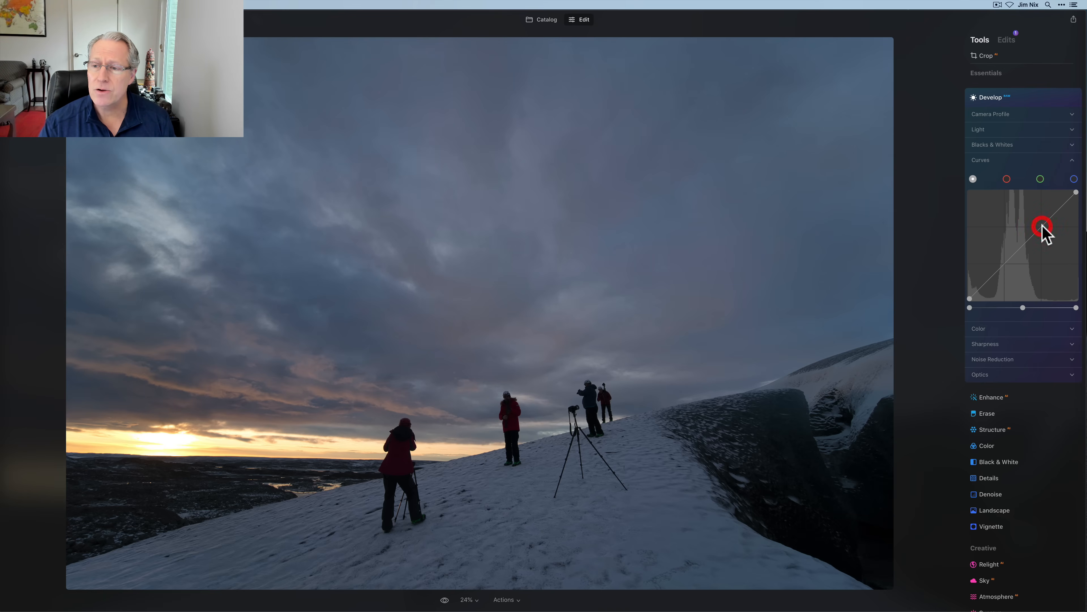
{"action": "left_click", "coordinate": [1004, 264]}
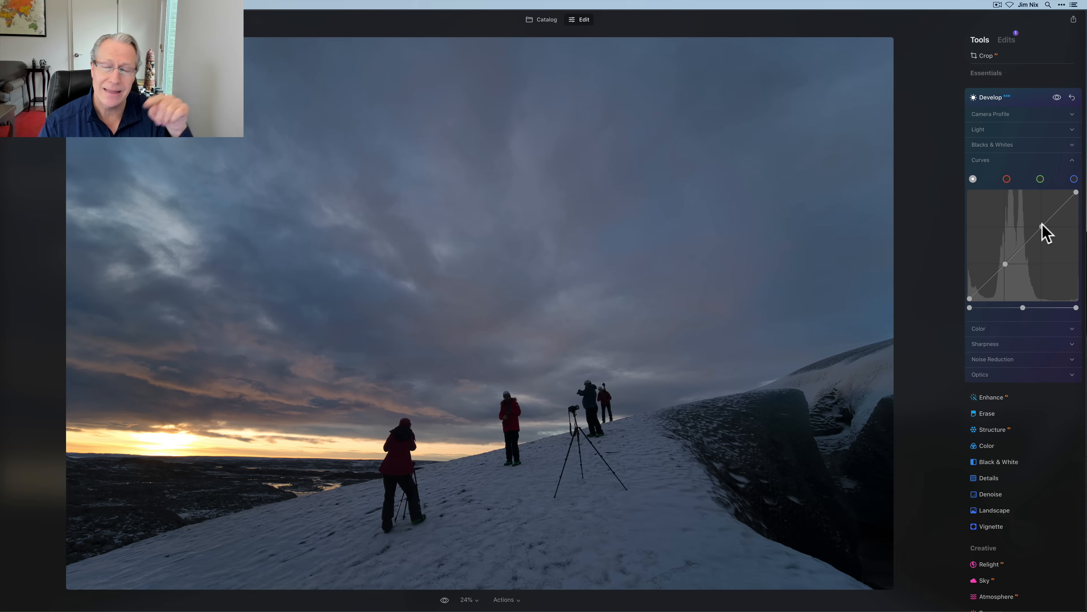
{"action": "left_click", "coordinate": [1006, 265]}
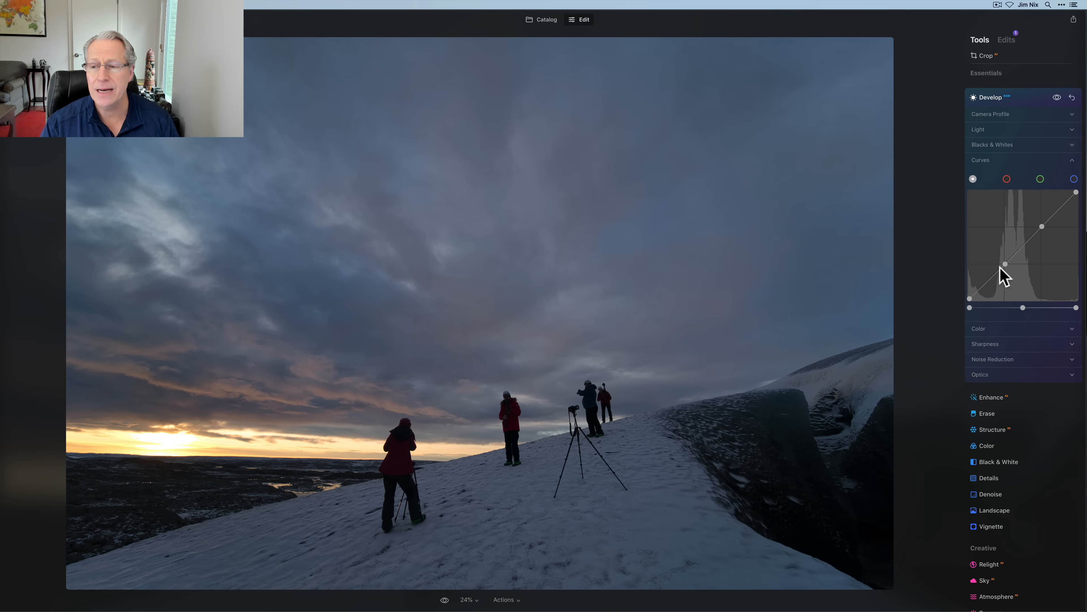
{"action": "left_click_drag", "start_coordinate": [1042, 227], "coordinate": [1039, 220]}
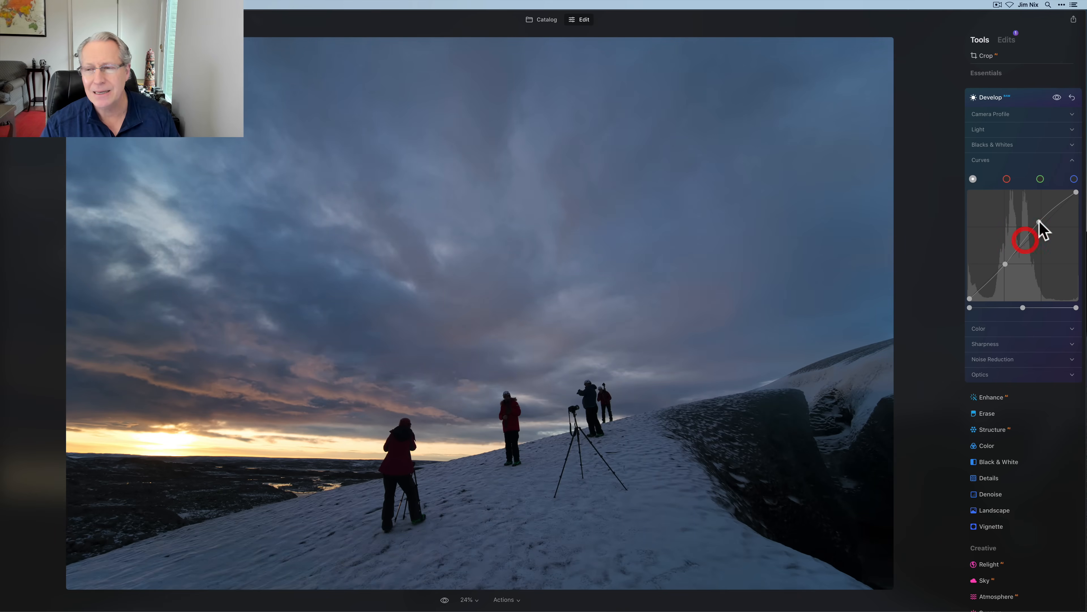
{"action": "left_click_drag", "start_coordinate": [1005, 264], "coordinate": [1007, 264]}
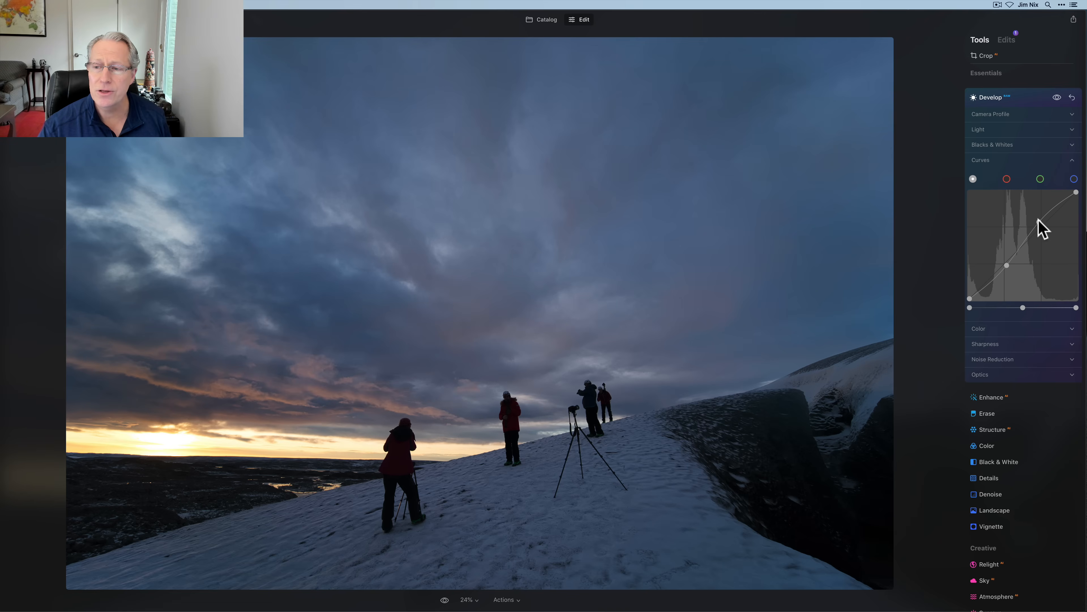
{"action": "left_click_drag", "start_coordinate": [1036, 235], "coordinate": [1039, 209]}
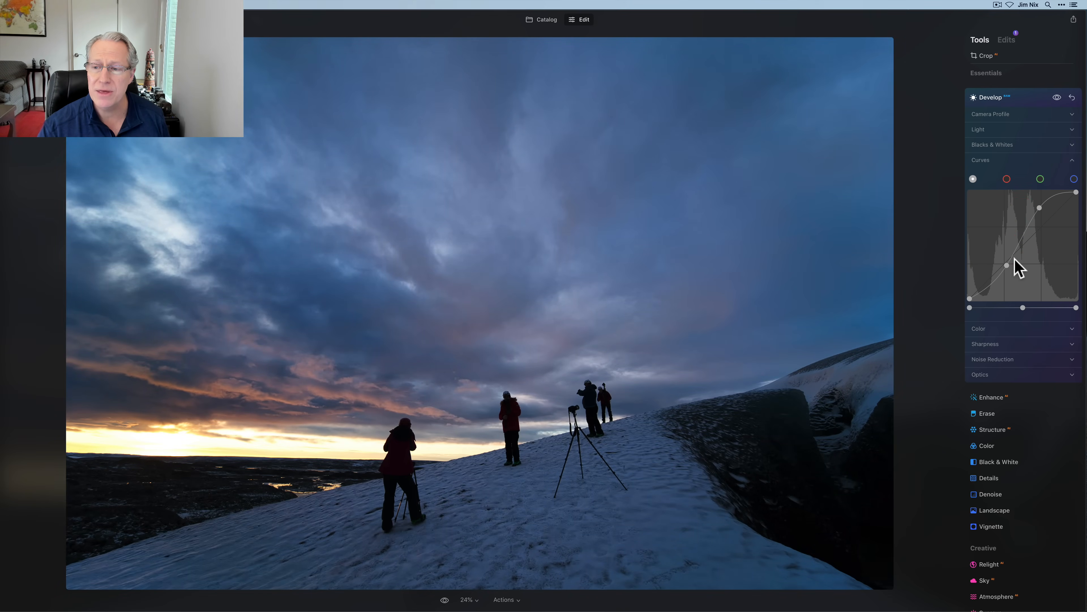
{"action": "left_click_drag", "start_coordinate": [1007, 265], "coordinate": [995, 277]}
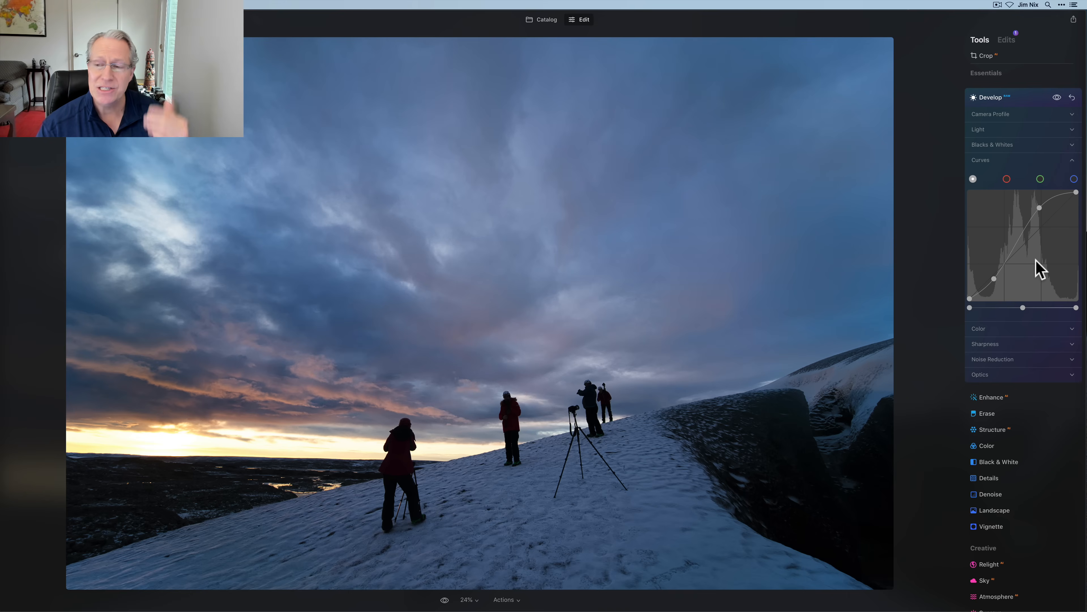
Remove the highlight and shadow points from the master curve to straighten it
{"action": "double_click", "coordinate": [1039, 208]}
{"action": "left_click", "coordinate": [995, 279]}
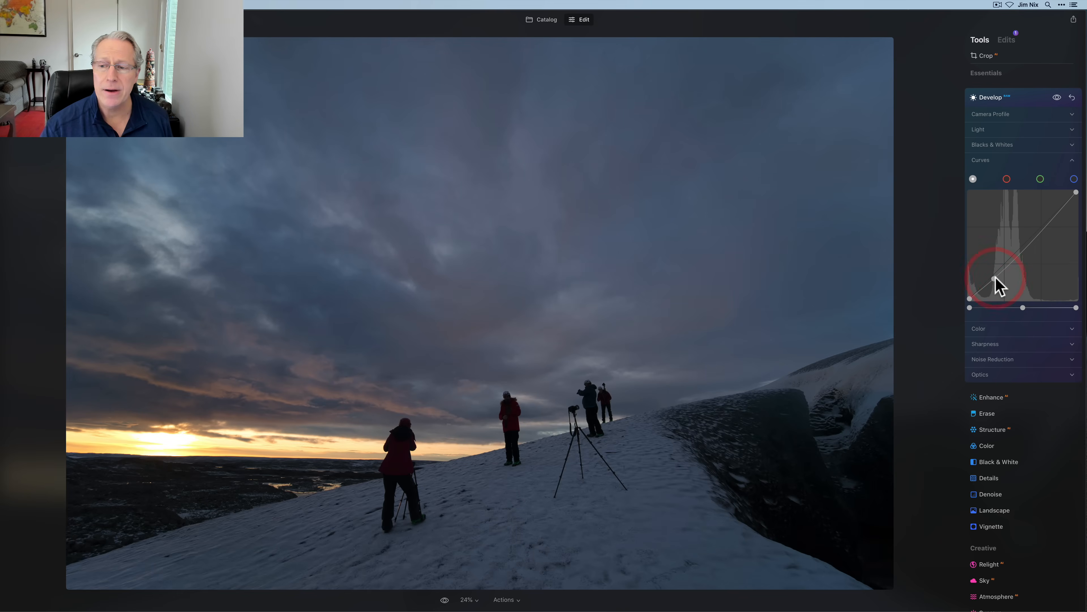
{"action": "double_click", "coordinate": [995, 278]}
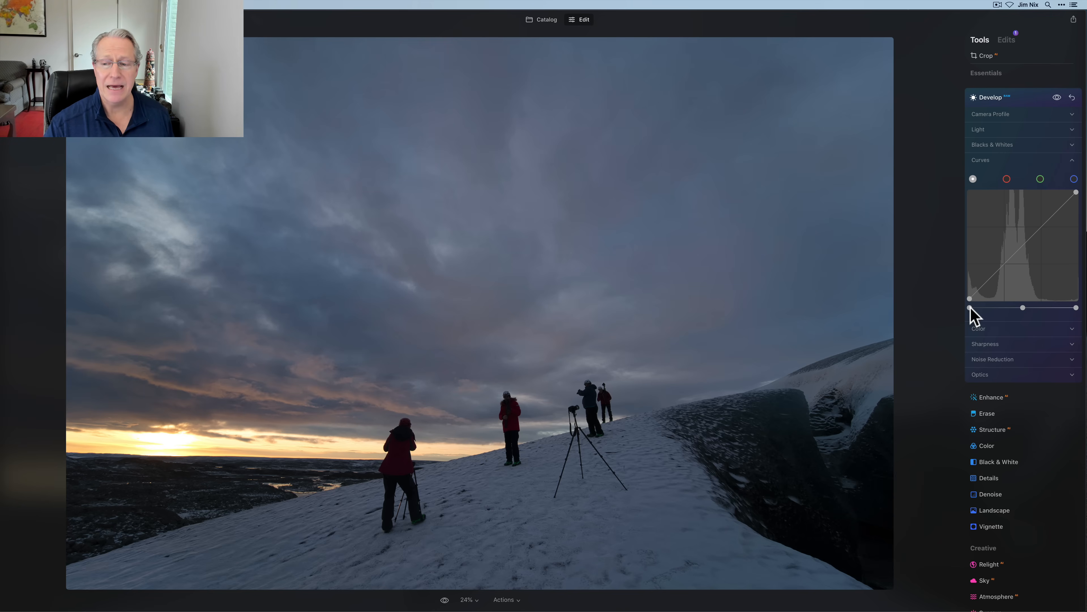
Try moving the master curve's black point inward to deepen the shadows, and reset it
{"action": "left_click_drag", "start_coordinate": [971, 307], "coordinate": [995, 308]}
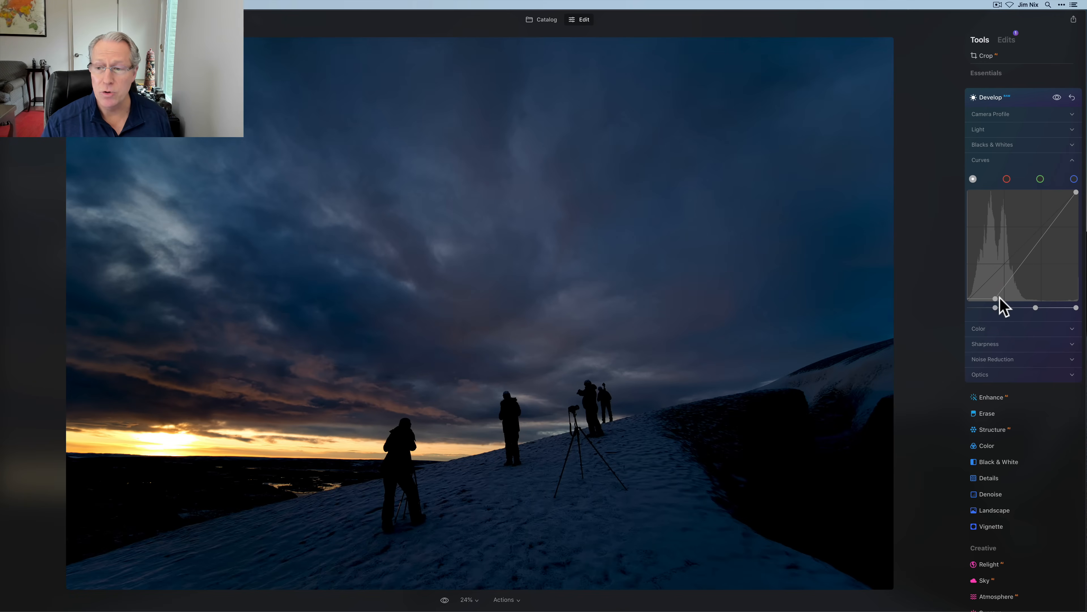
{"action": "left_click", "coordinate": [995, 299]}
{"action": "mouse_move", "coordinate": [996, 299]}
{"action": "left_mouse_down"}
{"action": "mouse_move", "coordinate": [969, 299]}
{"action": "mouse_move", "coordinate": [991, 298]}
{"action": "left_mouse_up"}
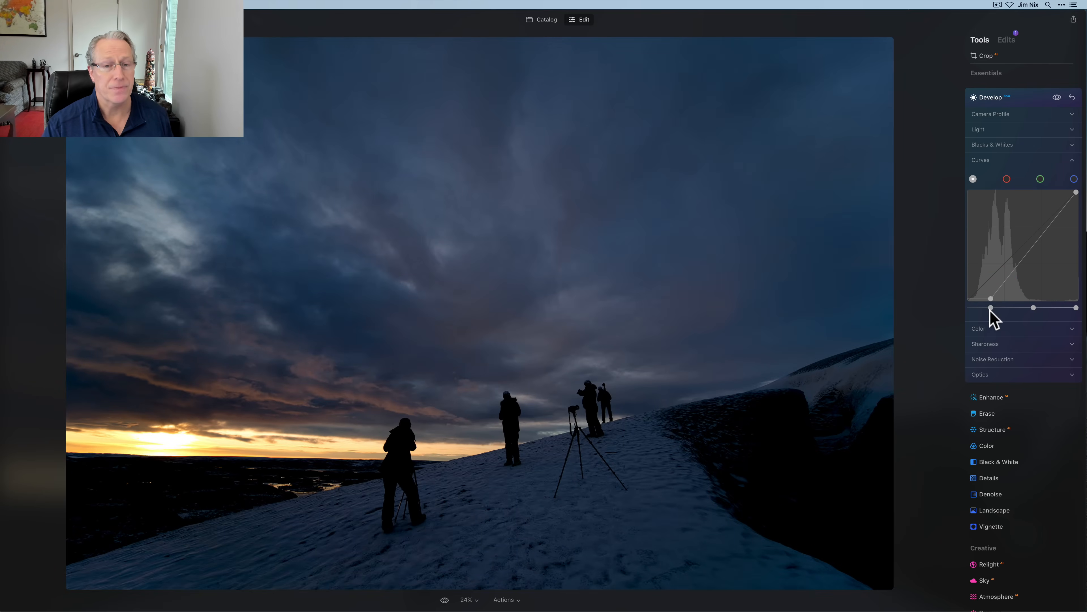
{"action": "left_click", "coordinate": [989, 299]}
{"action": "double_click", "coordinate": [988, 299]}
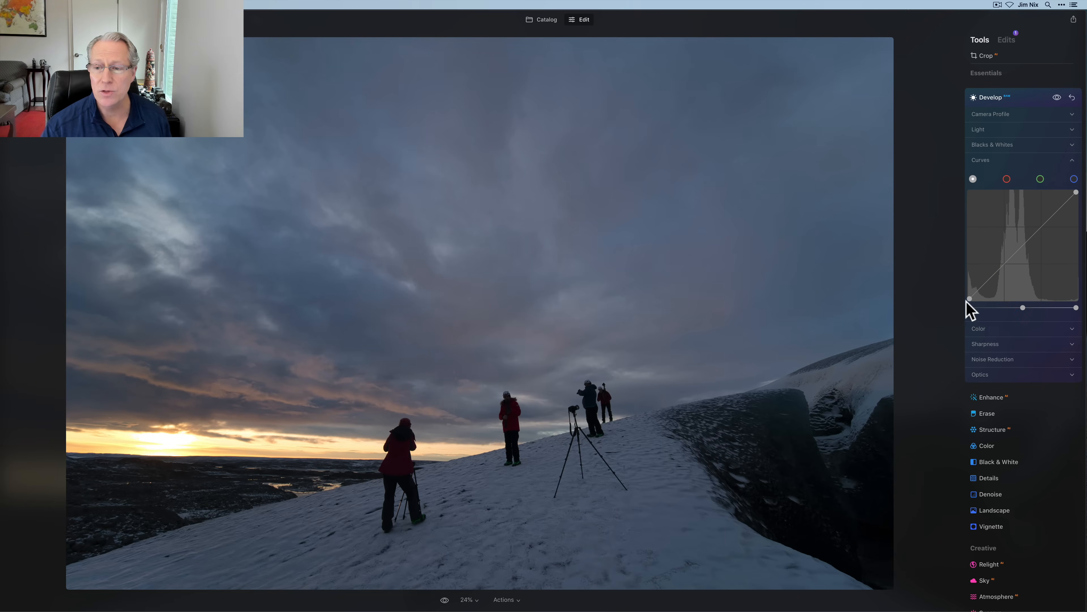
Try raising the master curve's black point for a faded matte look, and restore it to its original position
{"action": "left_click_drag", "start_coordinate": [982, 305], "coordinate": [966, 274]}
{"action": "left_click", "coordinate": [966, 273]}
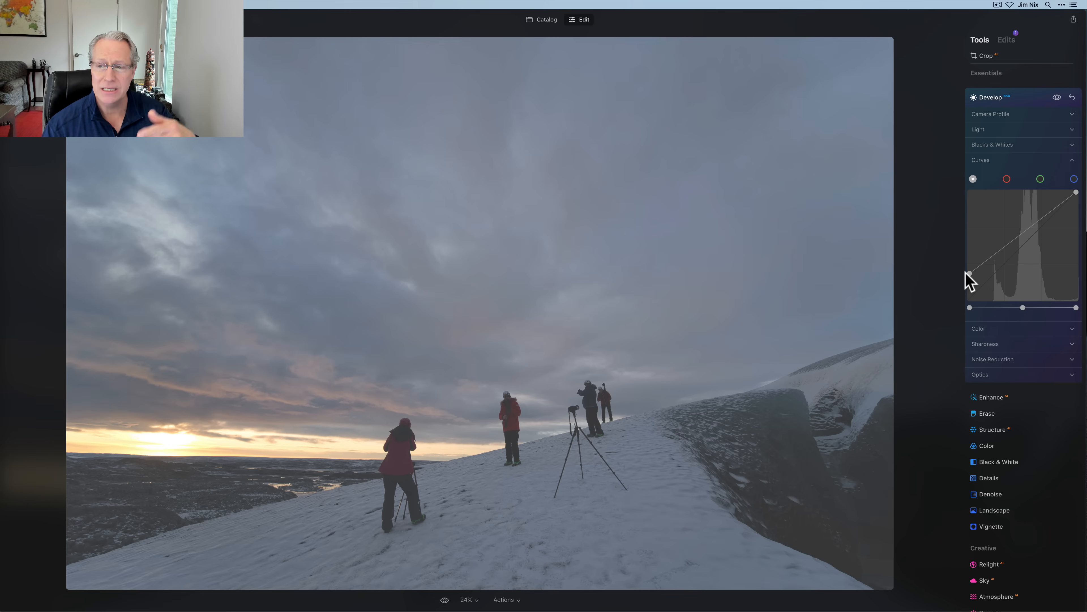
{"action": "left_click_drag", "start_coordinate": [969, 273], "coordinate": [970, 283]}
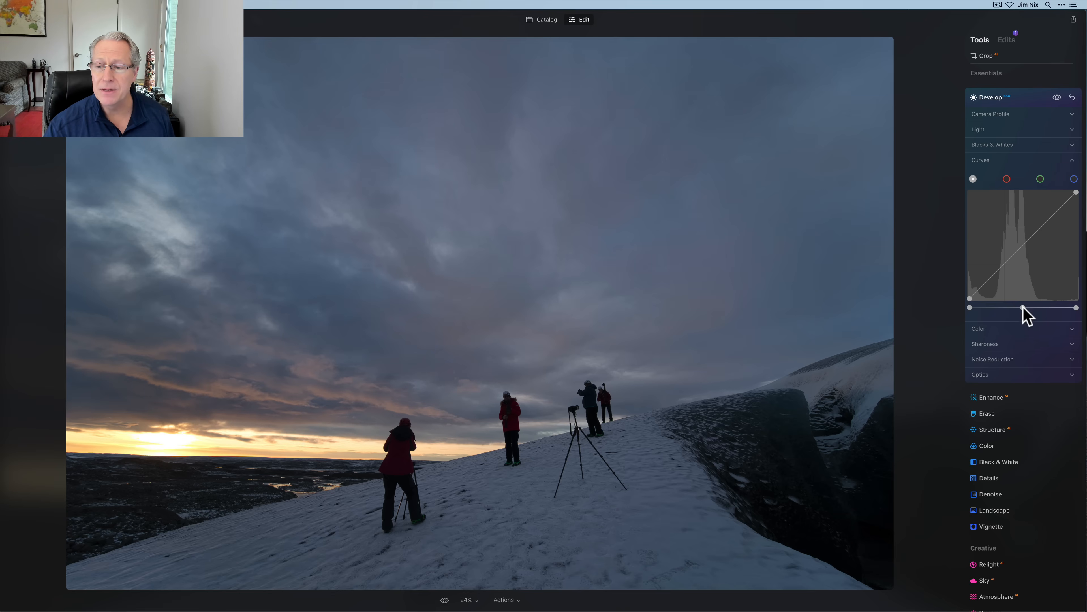
Try darkening and brightening the master curve's midtones and pulling its white point inward, resetting each adjustment
{"action": "left_click_drag", "start_coordinate": [1023, 306], "coordinate": [1047, 307]}
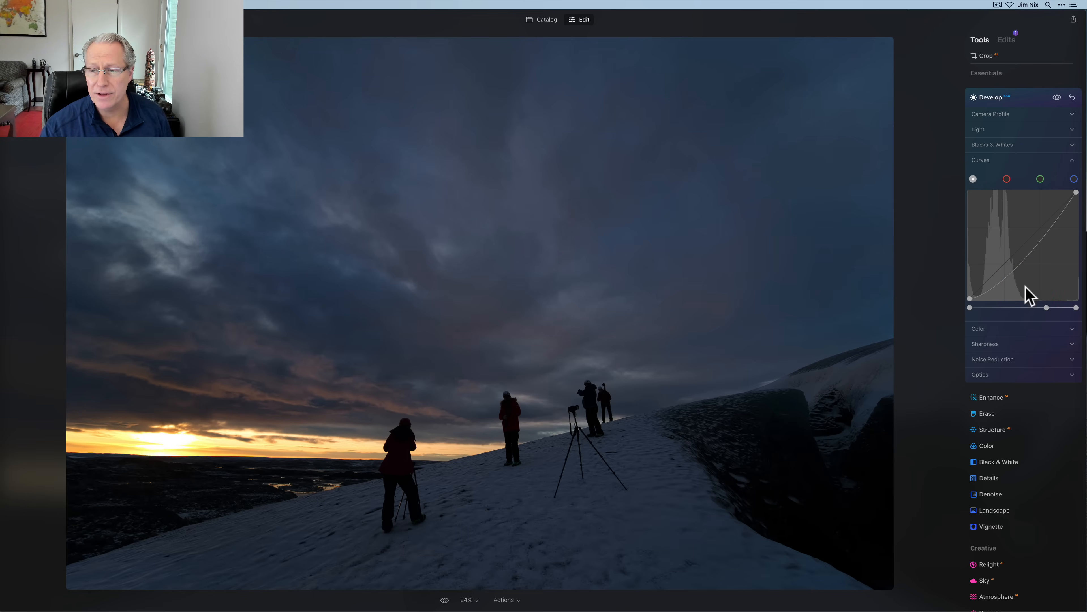
{"action": "double_click", "coordinate": [1046, 307]}
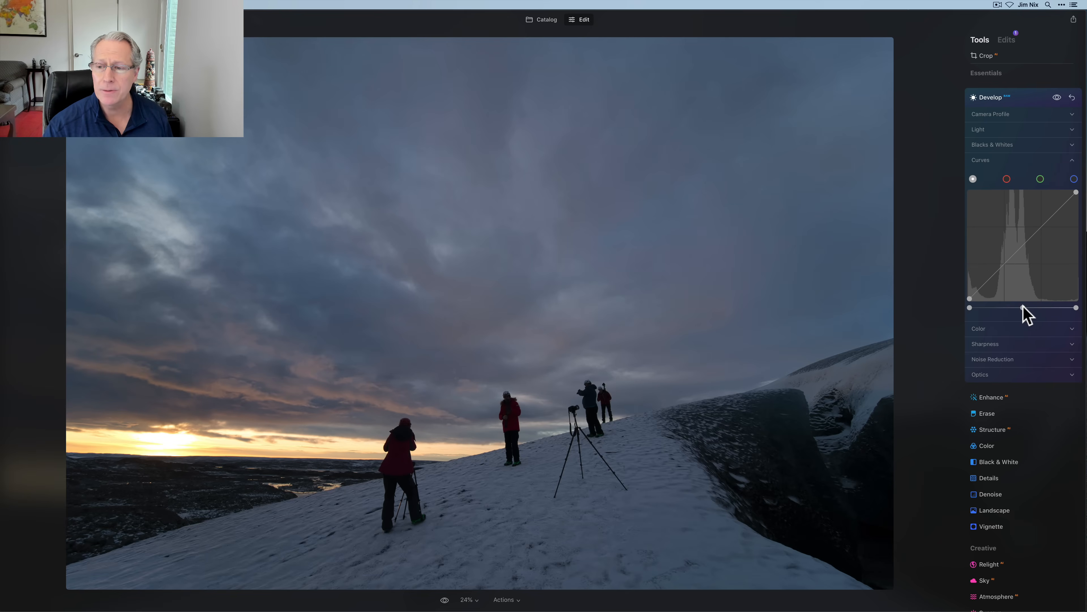
{"action": "left_click_drag", "start_coordinate": [1024, 307], "coordinate": [1011, 307]}
{"action": "left_click", "coordinate": [1011, 307]}
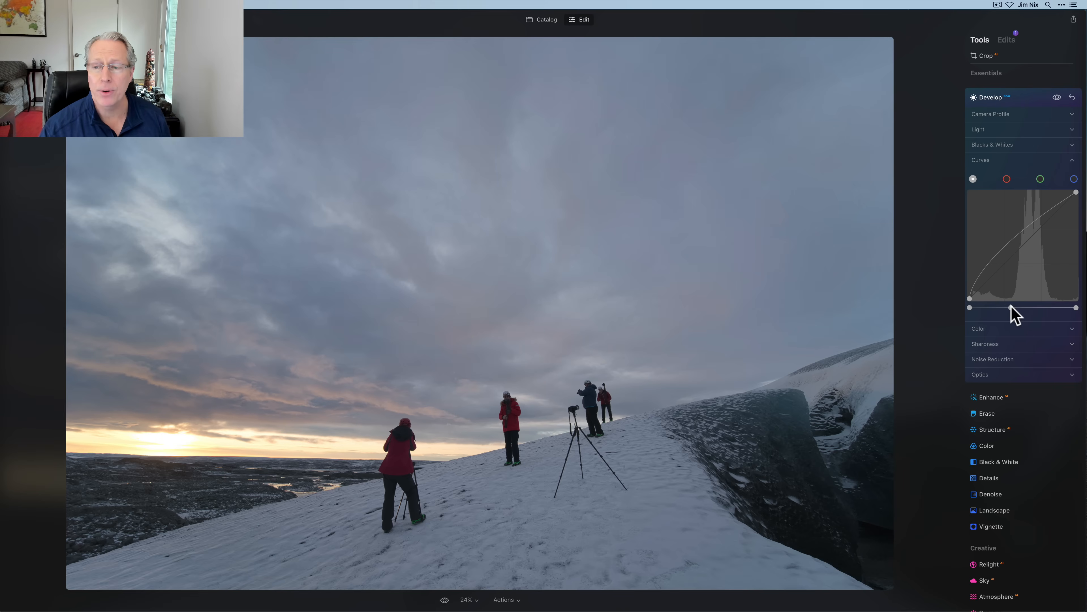
{"action": "left_click_drag", "start_coordinate": [1011, 307], "coordinate": [1017, 307]}
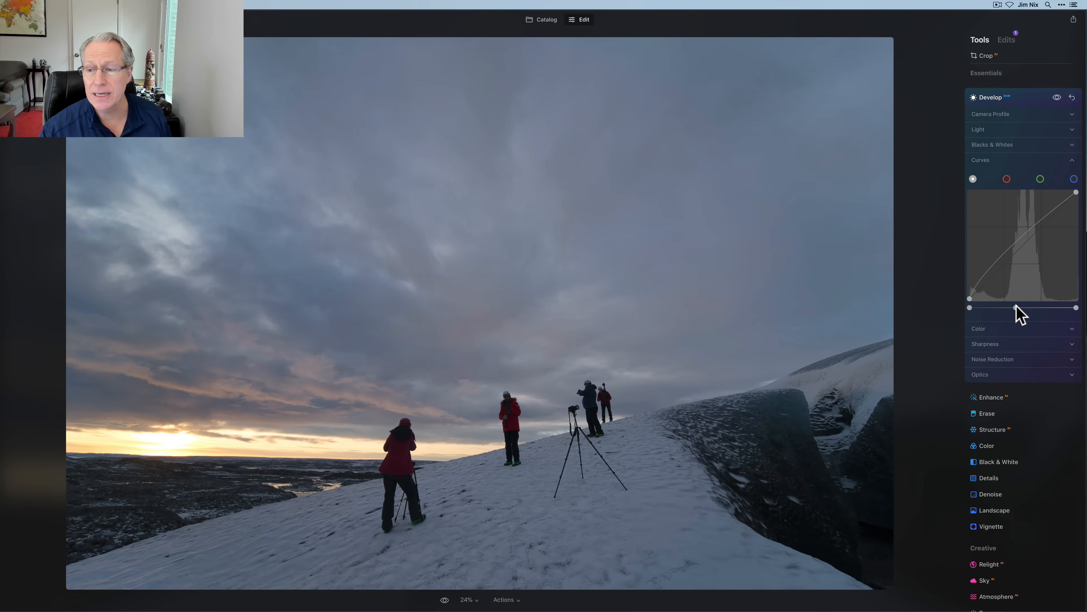
{"action": "double_click", "coordinate": [1016, 307]}
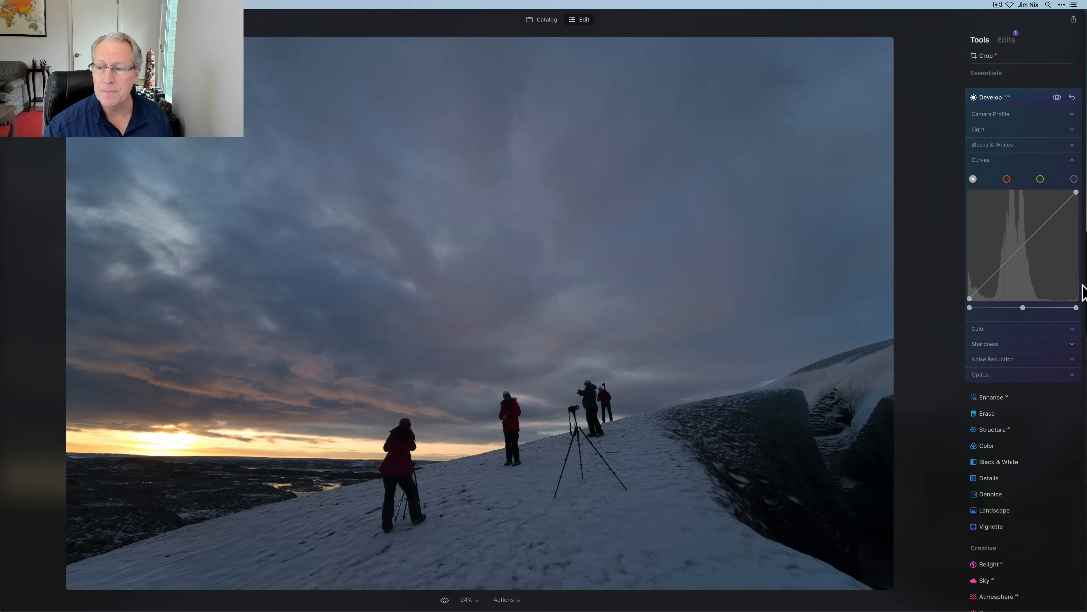
{"action": "left_click_drag", "start_coordinate": [1076, 308], "coordinate": [1057, 308]}
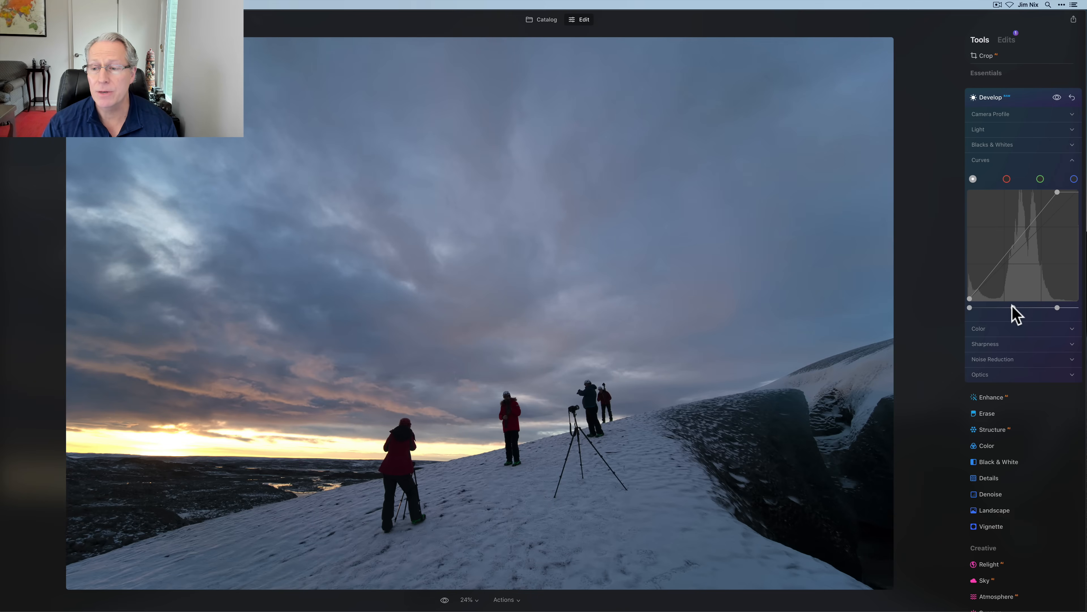
{"action": "double_click", "coordinate": [1058, 308]}
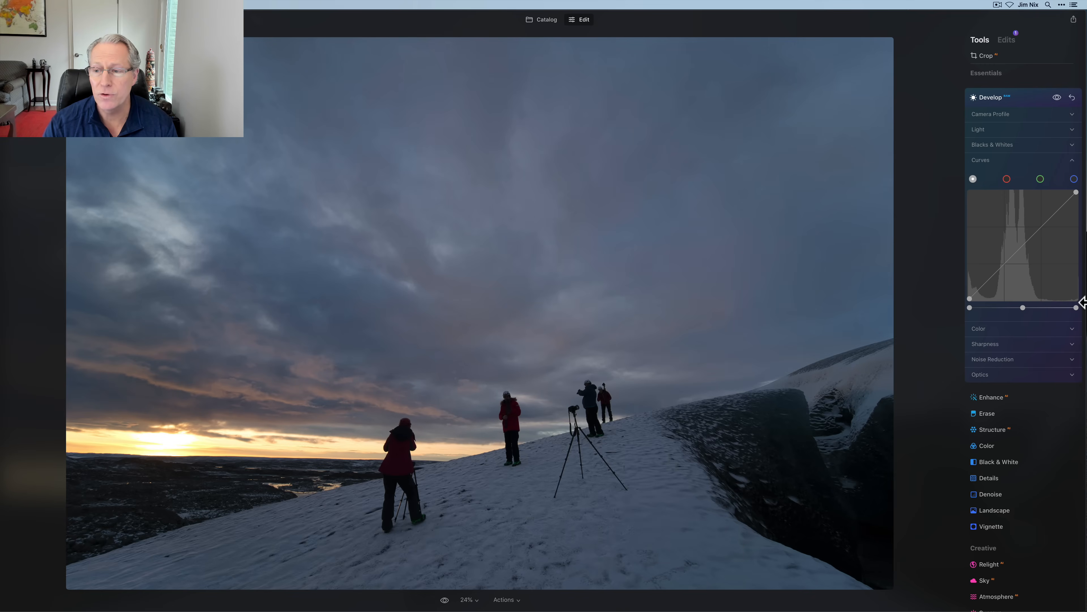
Brighten the photo by moving the master curve's white point inward and lifting its midtones, and move the black point slightly inward
{"action": "left_click_drag", "start_coordinate": [1079, 309], "coordinate": [1012, 308]}
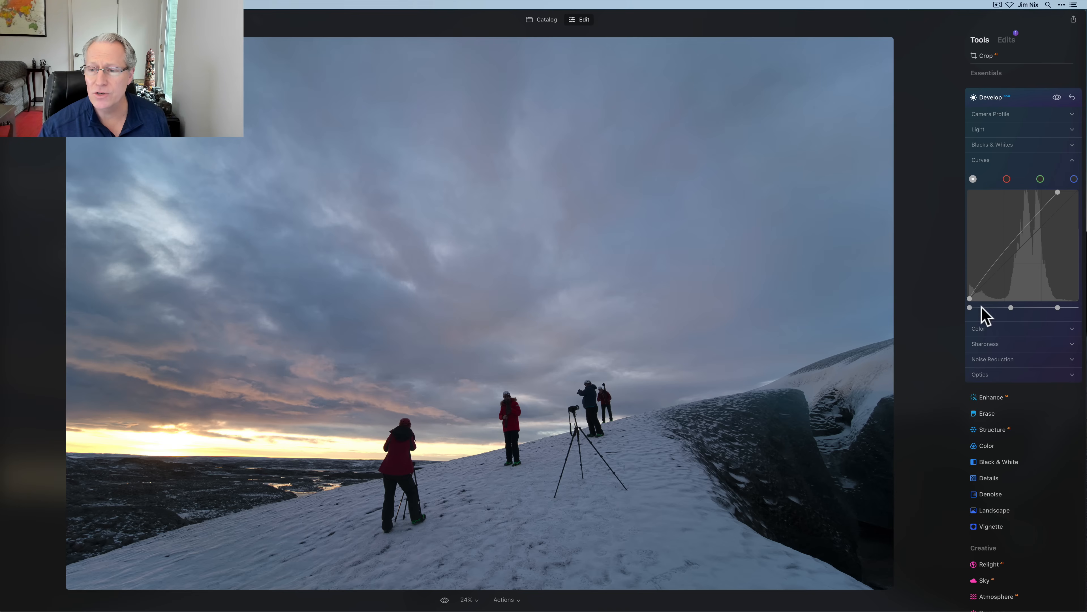
{"action": "mouse_move", "coordinate": [970, 297]}
{"action": "left_mouse_down"}
{"action": "mouse_move", "coordinate": [1012, 308]}
{"action": "mouse_move", "coordinate": [976, 309]}
{"action": "left_mouse_up"}
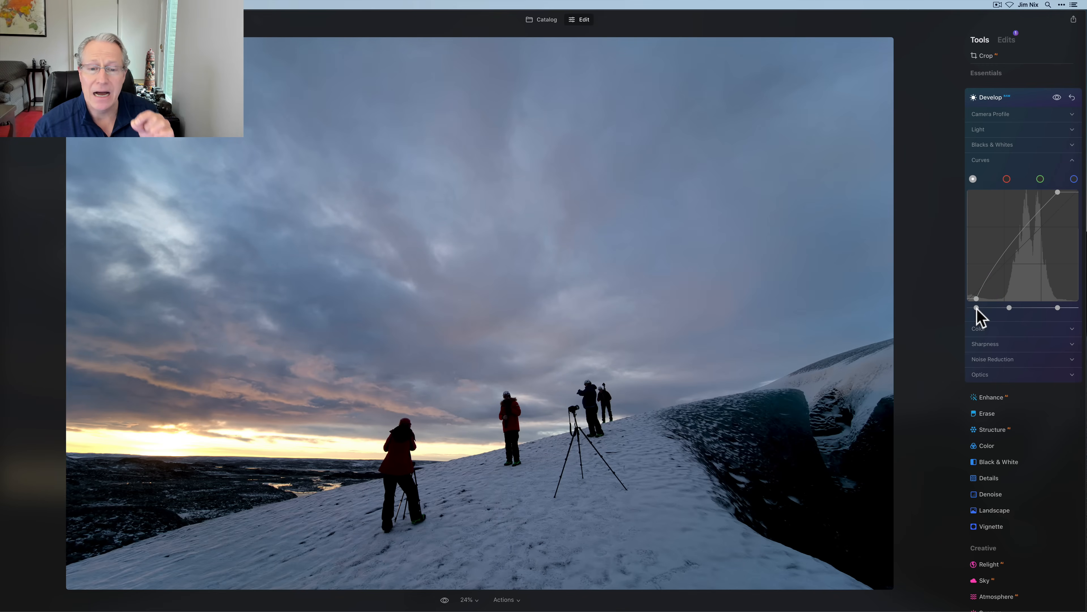
Compare the photo with and without the Develop adjustments, leaving them enabled
{"action": "left_click", "coordinate": [1058, 98]}
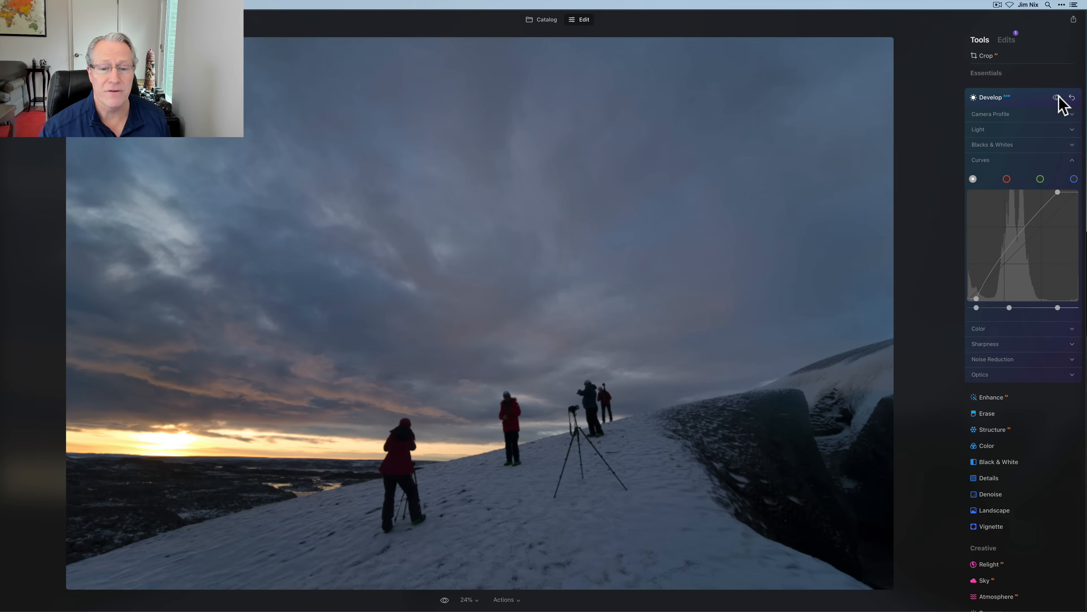
{"action": "left_click", "coordinate": [1058, 98]}
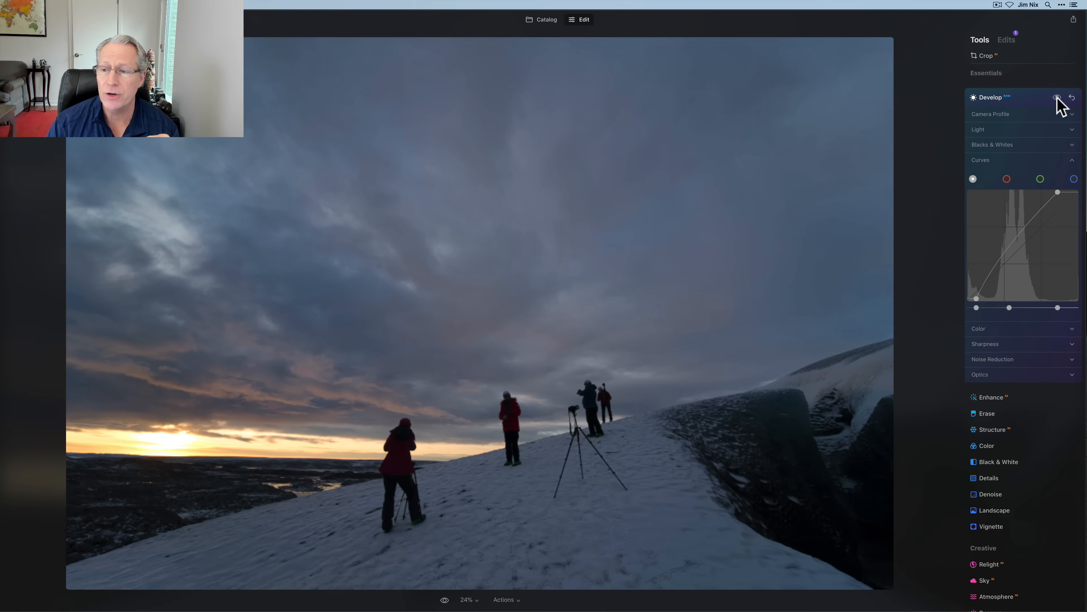
{"action": "left_click", "coordinate": [1056, 97]}
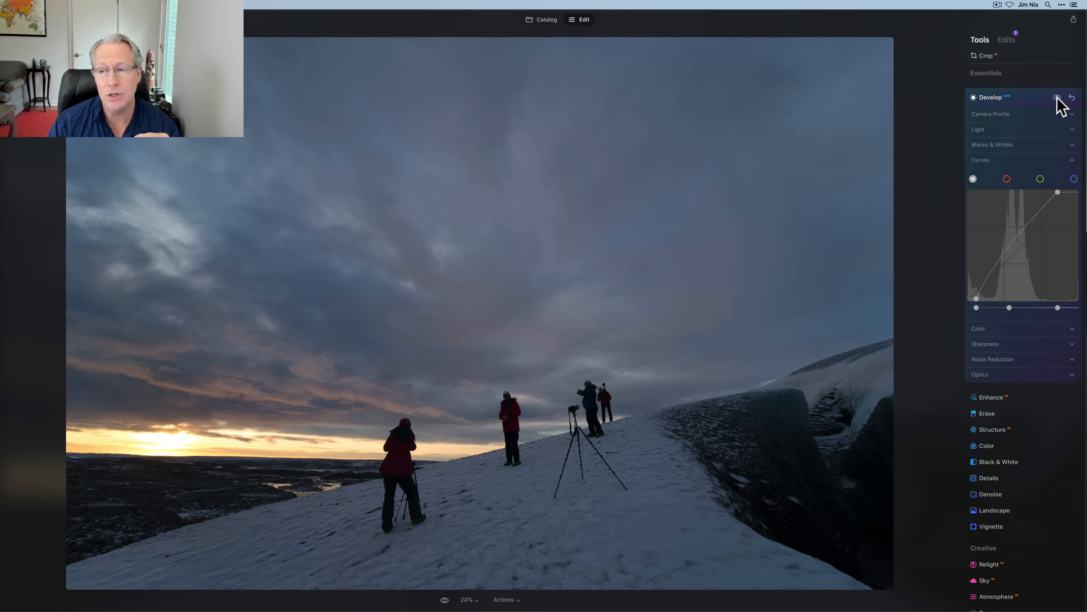
{"action": "left_click", "coordinate": [1056, 97]}
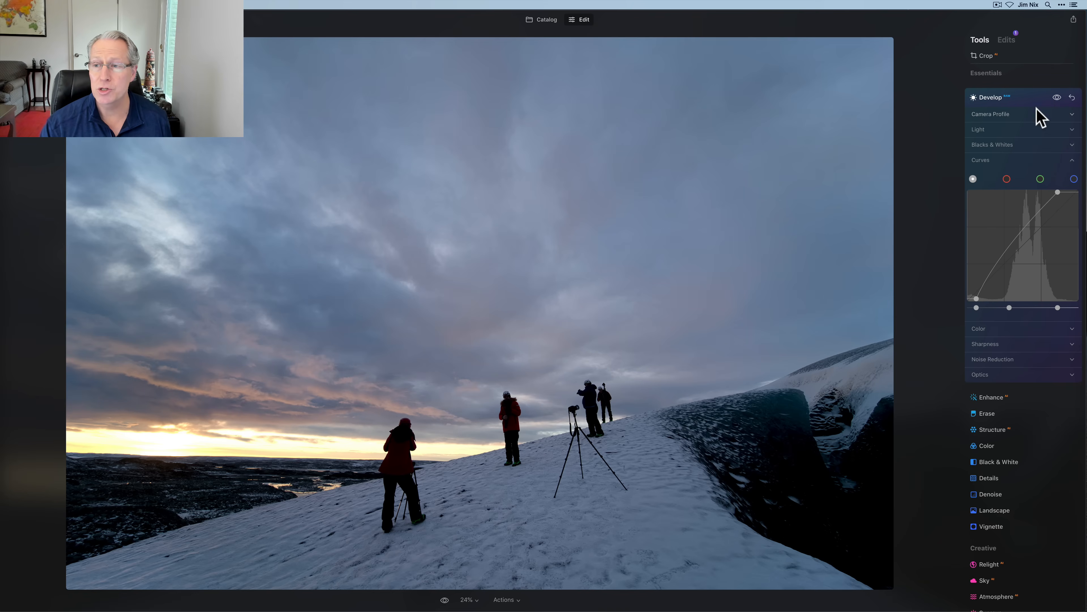
Compare the photo with and without the Develop adjustments, and reset the Develop tool to its defaults
{"action": "left_click", "coordinate": [1057, 97]}
{"action": "left_click", "coordinate": [1057, 97]}
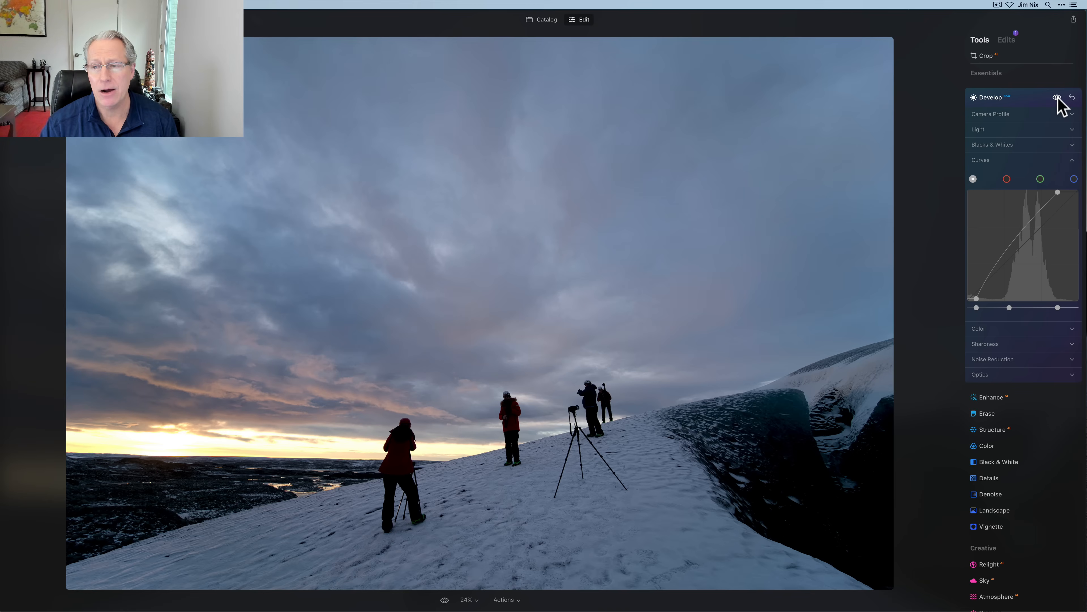
{"action": "left_click", "coordinate": [1072, 98]}
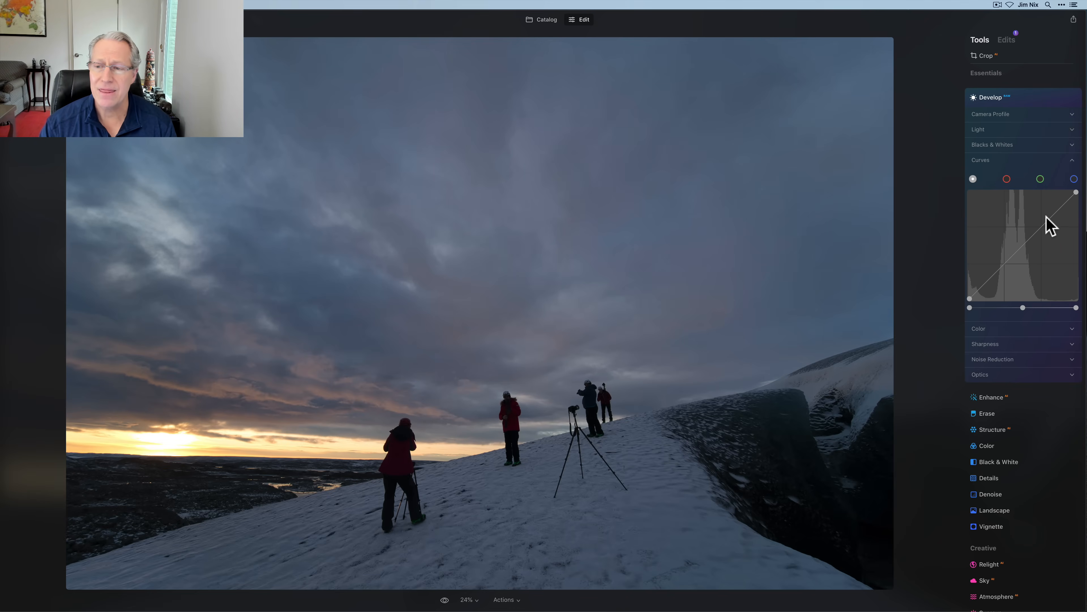
Add six control points along the master curve, from the highlights down to the deep shadows
{"action": "left_click", "coordinate": [1059, 211]}
{"action": "left_click", "coordinate": [1043, 227]}
{"action": "left_click", "coordinate": [1026, 243]}
{"action": "left_click", "coordinate": [1007, 259]}
{"action": "left_click", "coordinate": [991, 276]}
{"action": "left_click", "coordinate": [981, 288]}
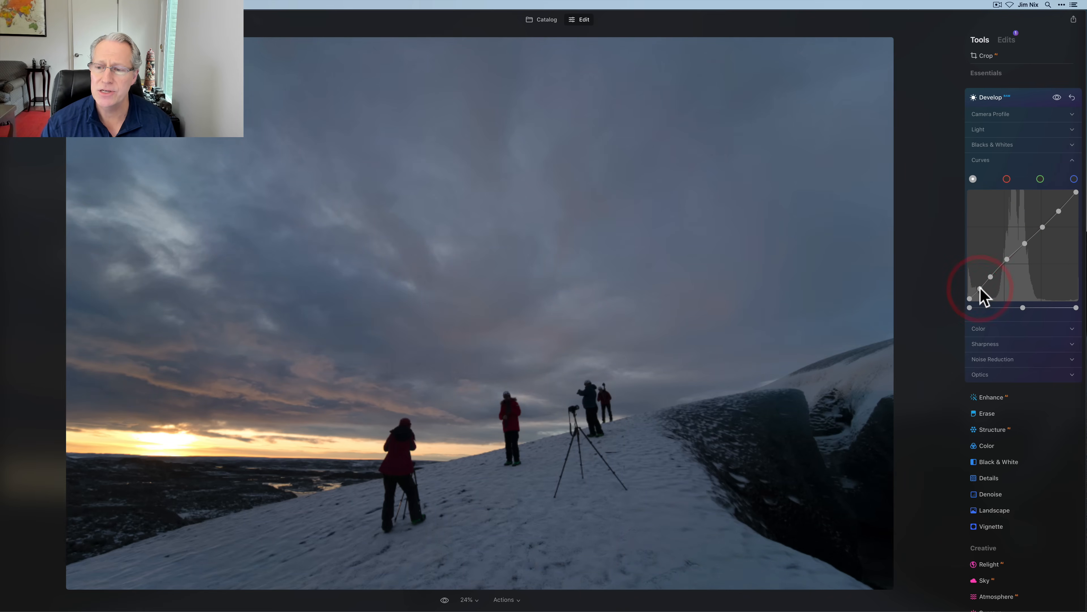
Try lifting the midtone and highlight points on the master curve, and reset the Develop adjustments
{"action": "left_click_drag", "start_coordinate": [1024, 241], "coordinate": [1039, 224]}
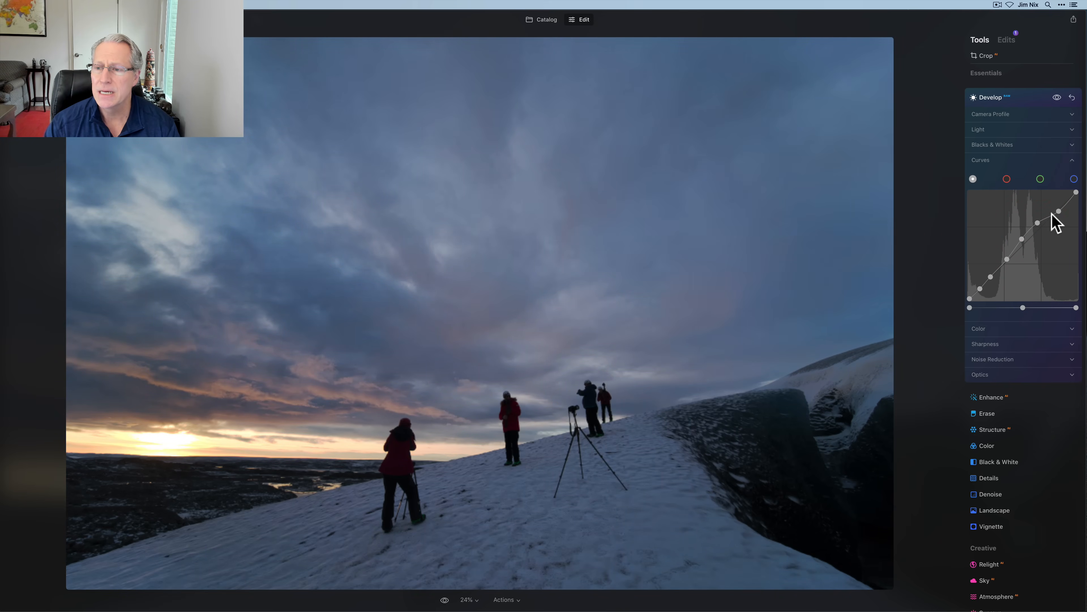
{"action": "double_click", "coordinate": [1059, 210]}
{"action": "left_click_drag", "start_coordinate": [1055, 209], "coordinate": [1054, 204]}
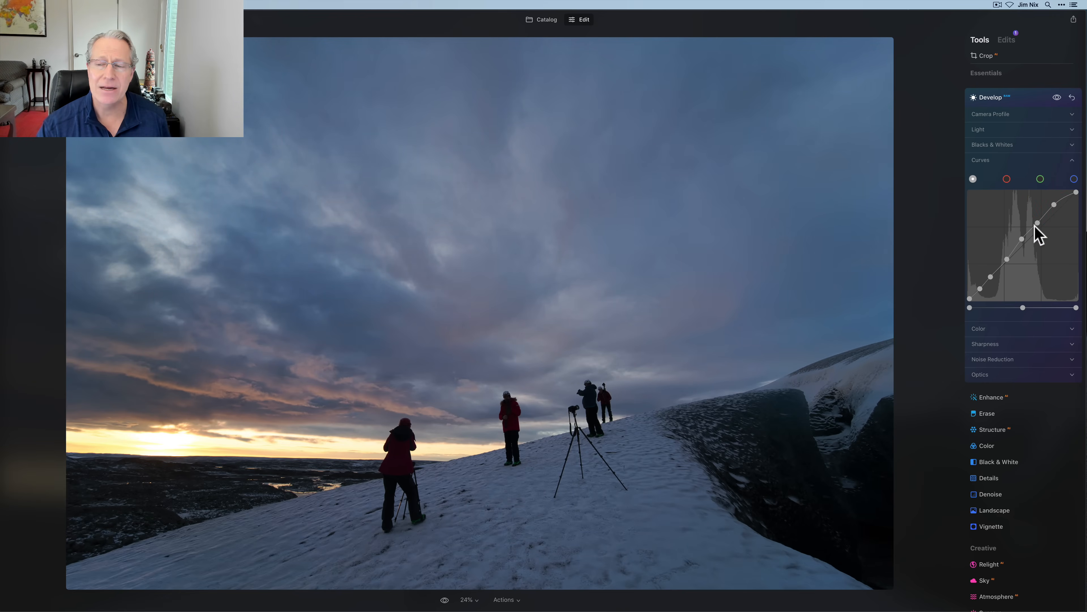
{"action": "left_click", "coordinate": [1072, 98]}
Try brightening the photo with a single raised point on the upper part of the master curve, and remove that point
{"action": "left_click_drag", "start_coordinate": [1041, 228], "coordinate": [1031, 214]}
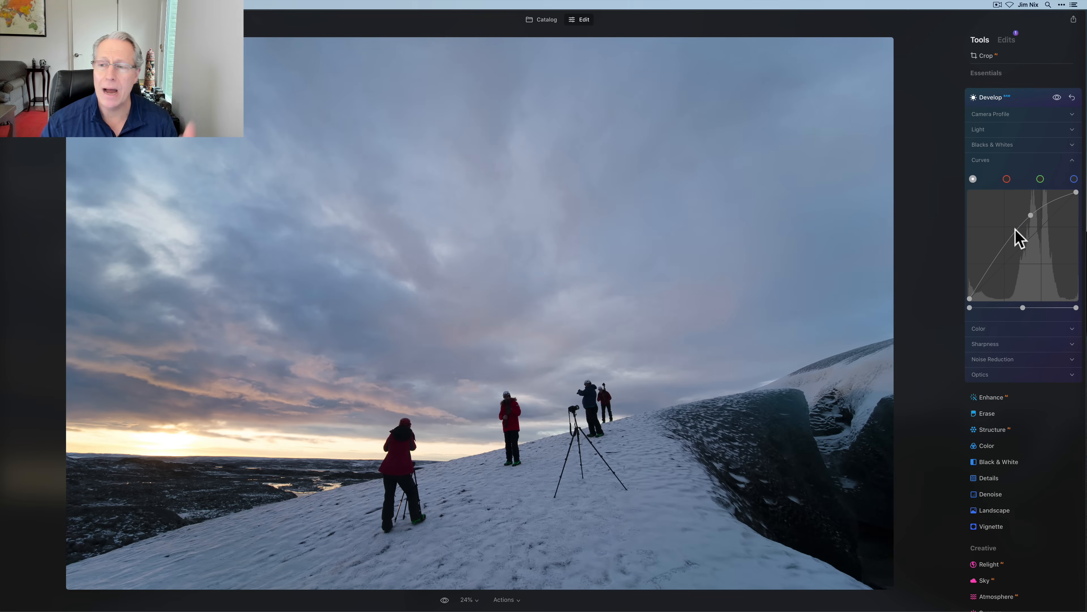
{"action": "double_click", "coordinate": [1031, 215]}
Place five evenly spaced control points along the master curve, from the upper midtones to the shadows
{"action": "left_click", "coordinate": [1042, 225]}
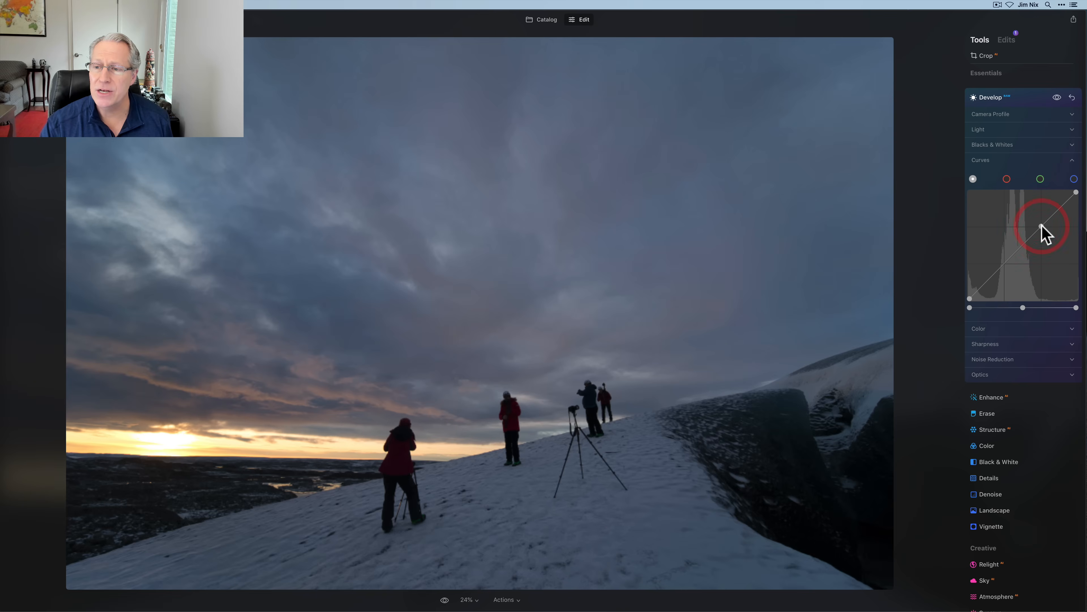
{"action": "left_click", "coordinate": [1026, 240]}
{"action": "left_click", "coordinate": [1011, 254]}
{"action": "left_click", "coordinate": [996, 270]}
{"action": "left_click", "coordinate": [984, 281]}
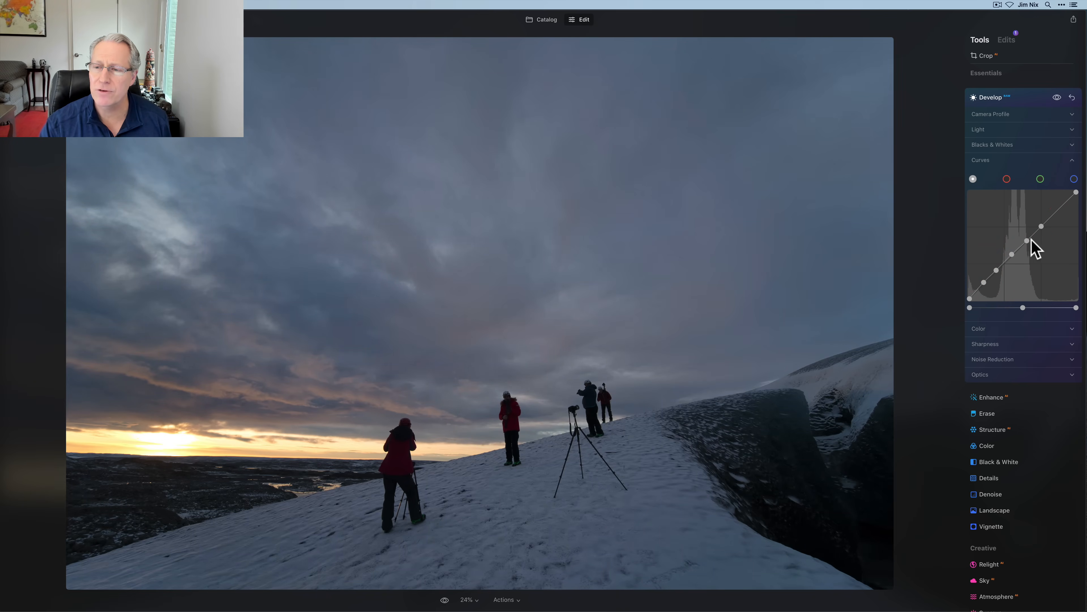
Try raising the two uppermost added points on the master curve for an exaggerated, high-contrast look
{"action": "left_click_drag", "start_coordinate": [1041, 224], "coordinate": [1036, 215]}
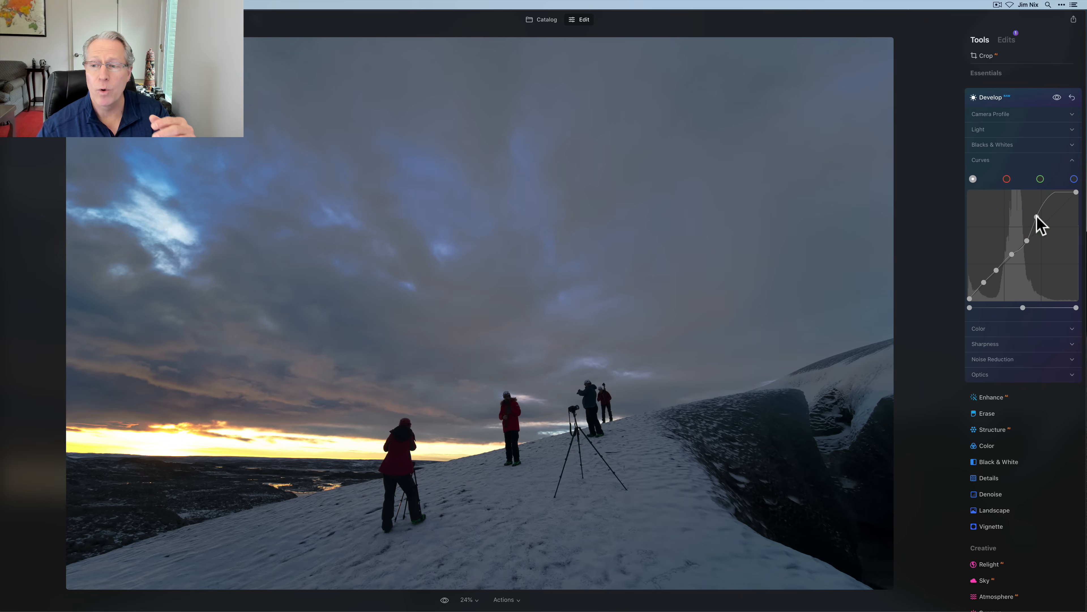
{"action": "mouse_move", "coordinate": [1037, 216]}
{"action": "left_mouse_down"}
{"action": "mouse_move", "coordinate": [1020, 236]}
{"action": "mouse_move", "coordinate": [1035, 212]}
{"action": "left_mouse_up"}
{"action": "left_click", "coordinate": [1019, 233]}
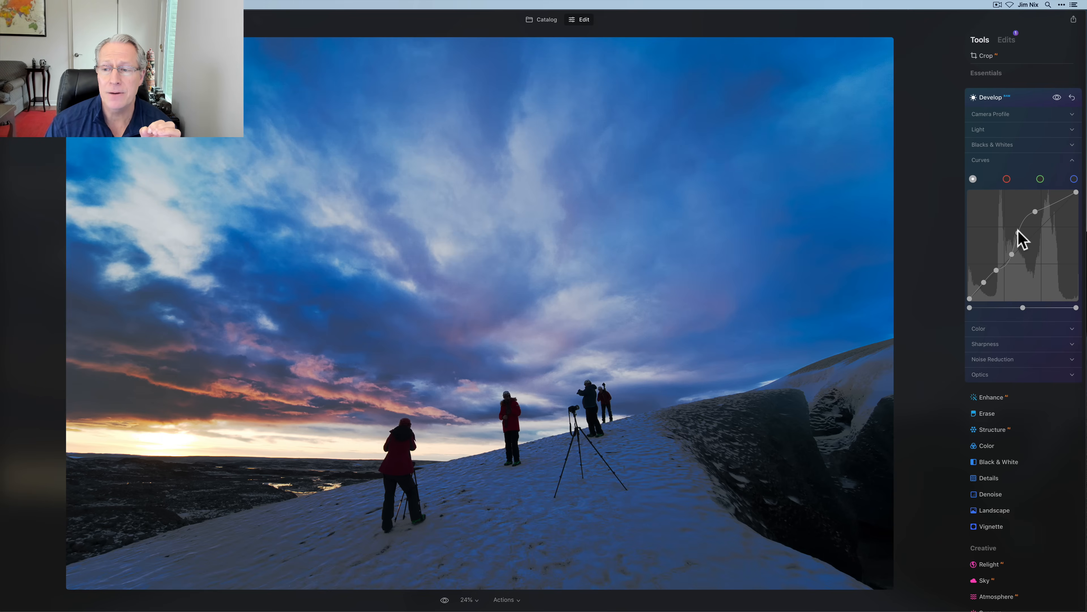
View the red, green and blue channel curves, and return to the master curve to reset the Develop adjustments
{"action": "left_click", "coordinate": [1007, 179]}
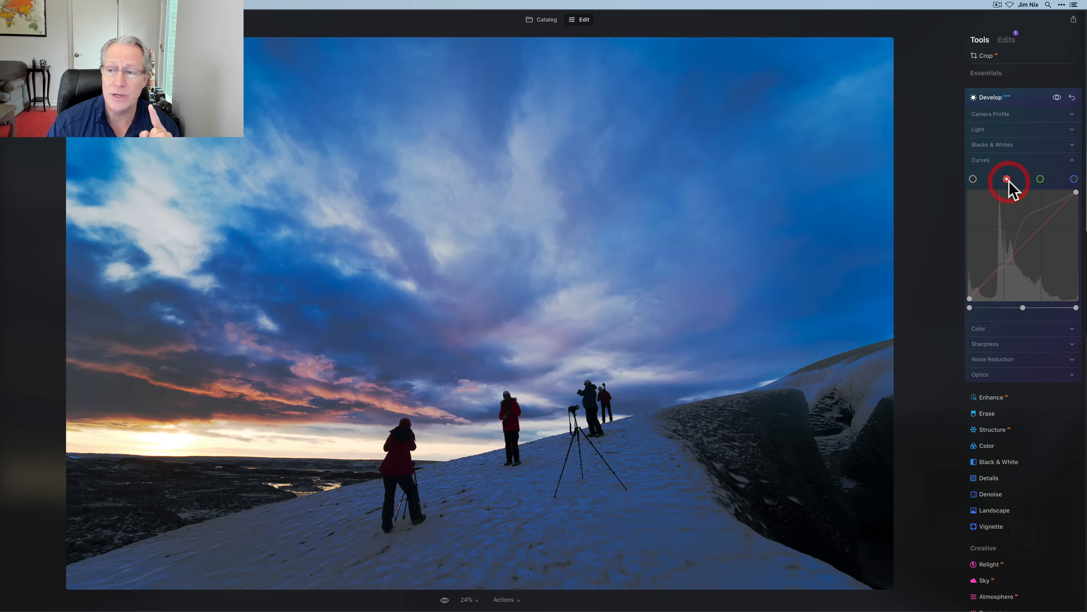
{"action": "left_click", "coordinate": [1041, 178]}
{"action": "left_click", "coordinate": [1074, 178]}
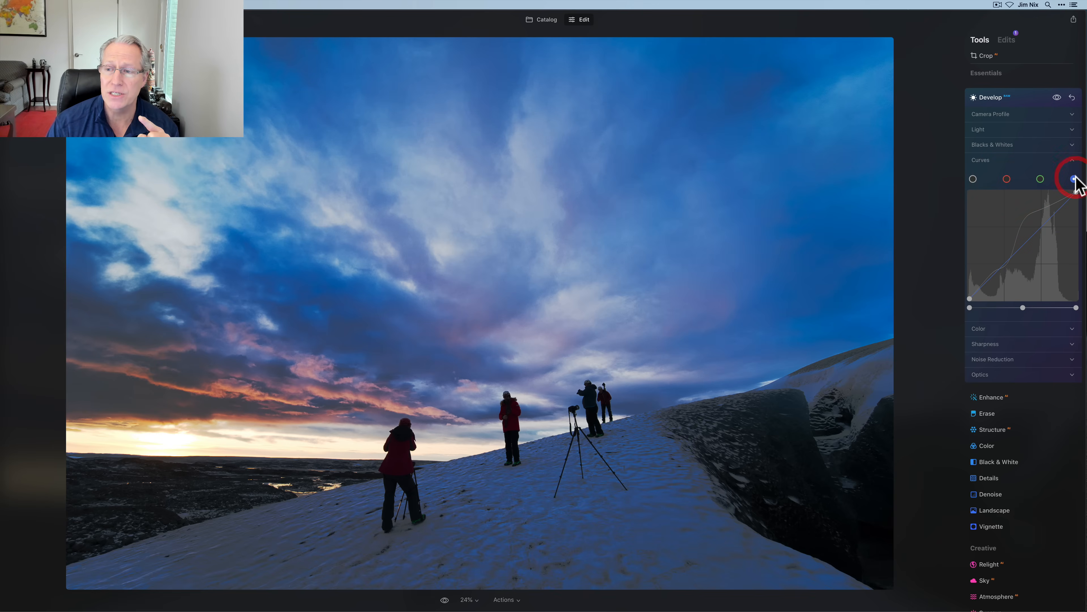
{"action": "left_click", "coordinate": [974, 179]}
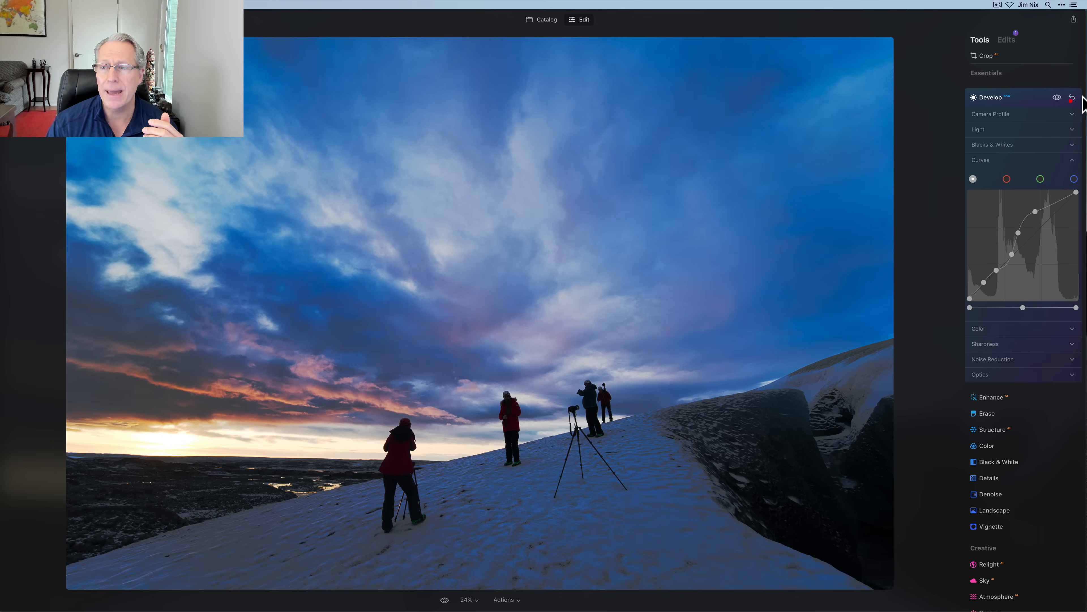
{"action": "left_click", "coordinate": [1072, 98]}
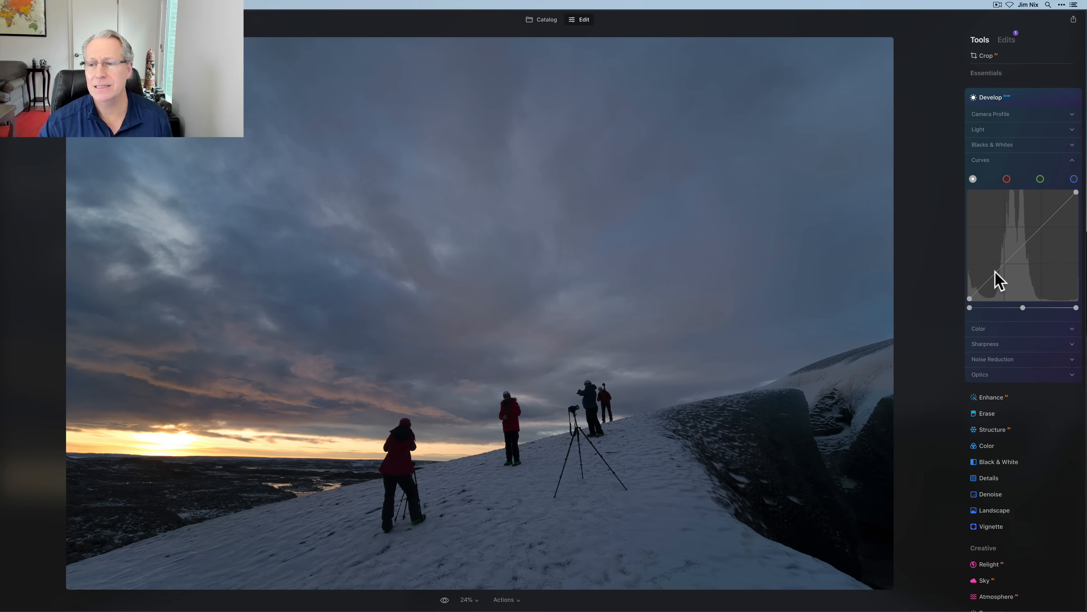
Try anchoring the master curve's midpoint and lifting two points above it for brighter highlights, and reset the Develop adjustments
{"action": "left_click", "coordinate": [1023, 246]}
{"action": "left_click", "coordinate": [1041, 228]}
{"action": "left_click_drag", "start_coordinate": [1054, 216], "coordinate": [1038, 224]}
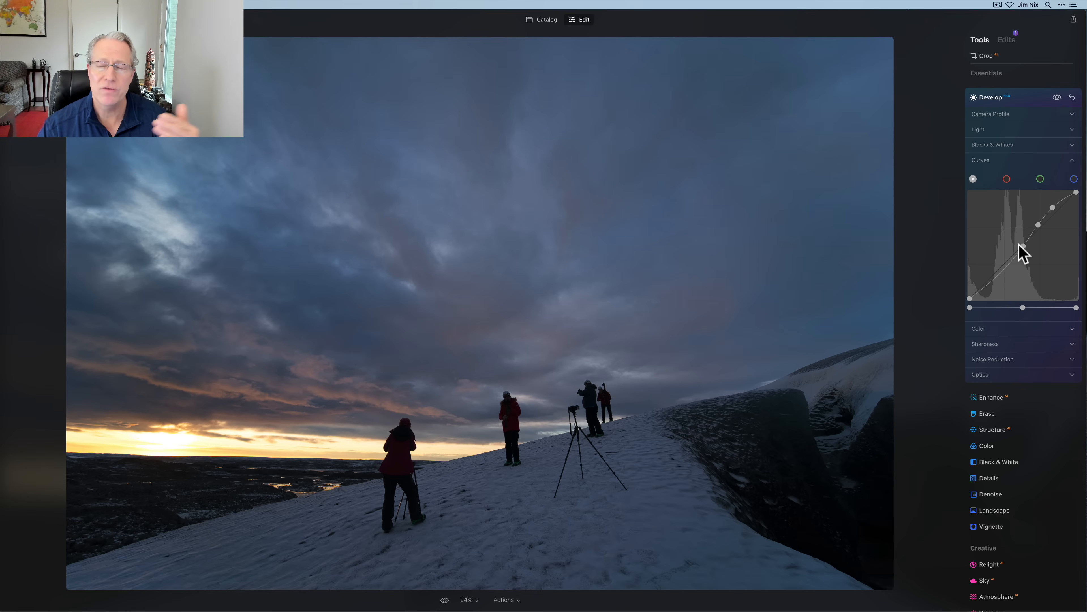
{"action": "left_click", "coordinate": [1073, 98]}
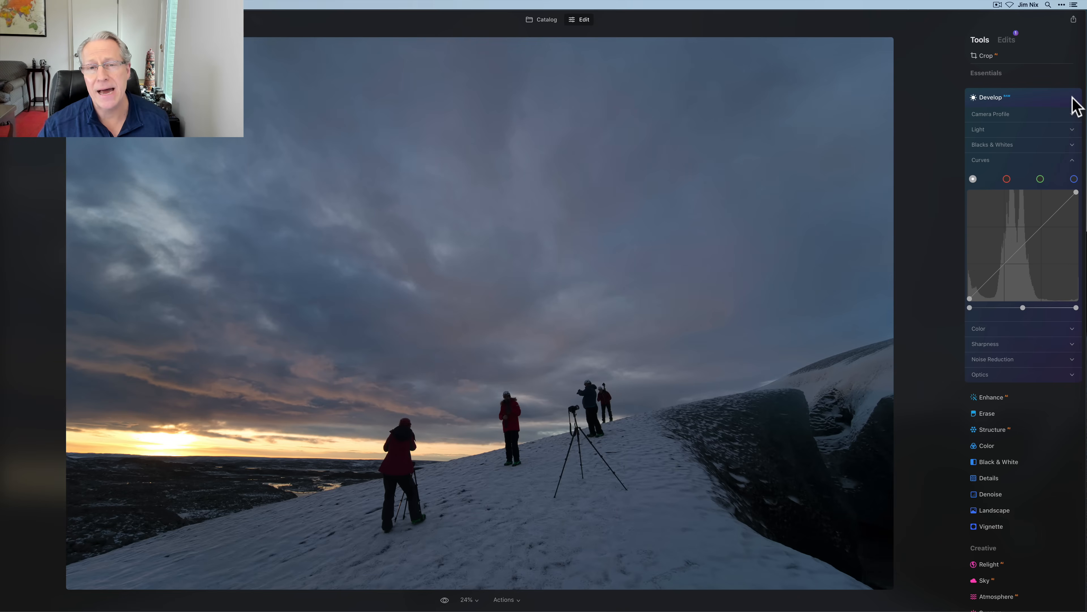
Brighten the photo by lifting the master curve's midtones, and look through the three color channel curves, ending on red
{"action": "left_click_drag", "start_coordinate": [1022, 308], "coordinate": [1013, 307]}
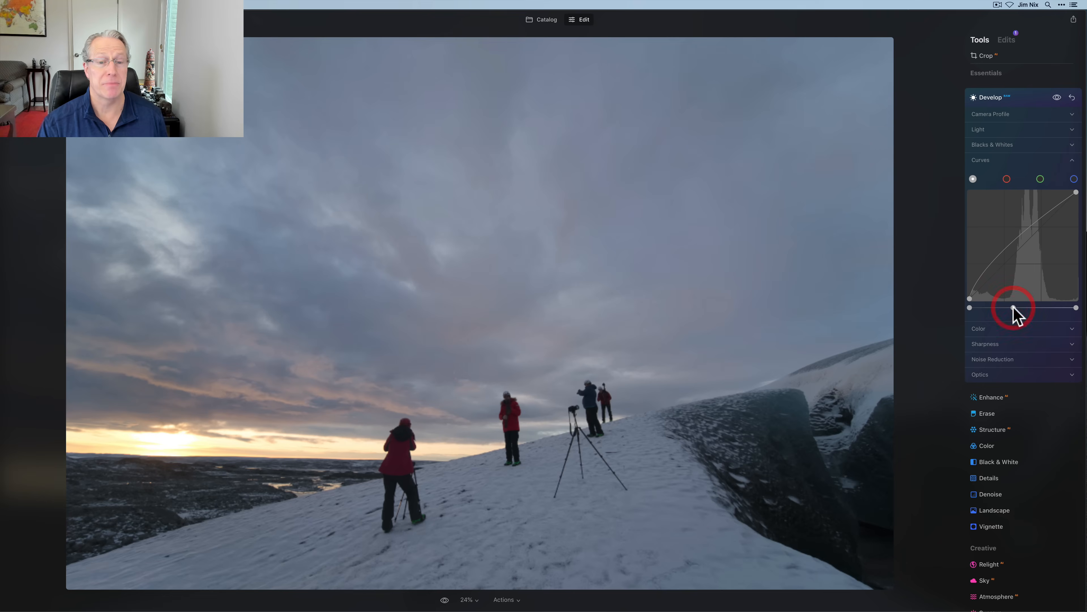
{"action": "left_click", "coordinate": [1006, 179]}
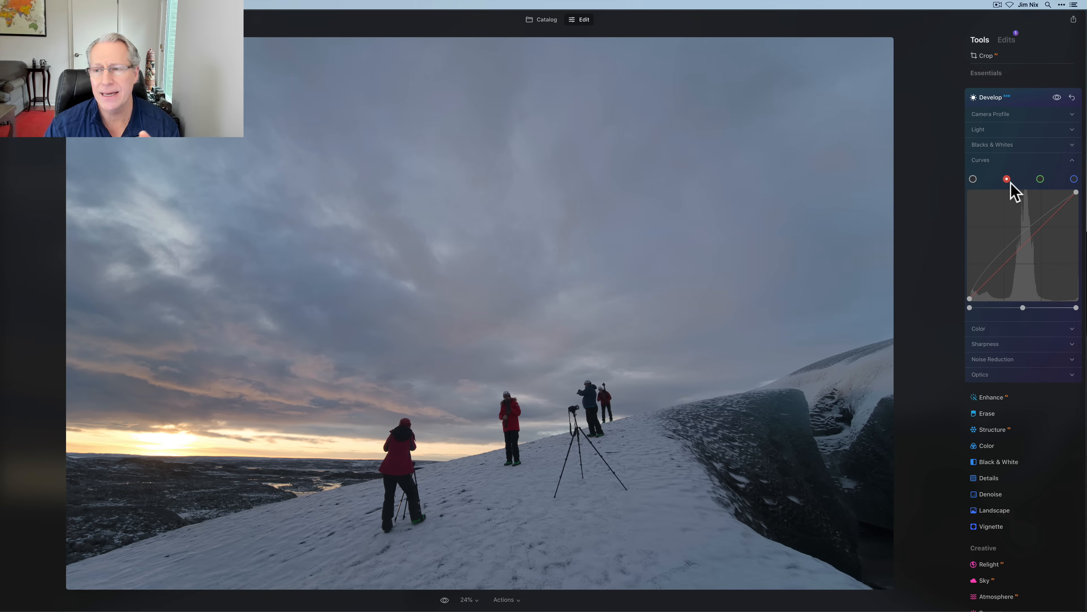
{"action": "left_click", "coordinate": [1041, 180]}
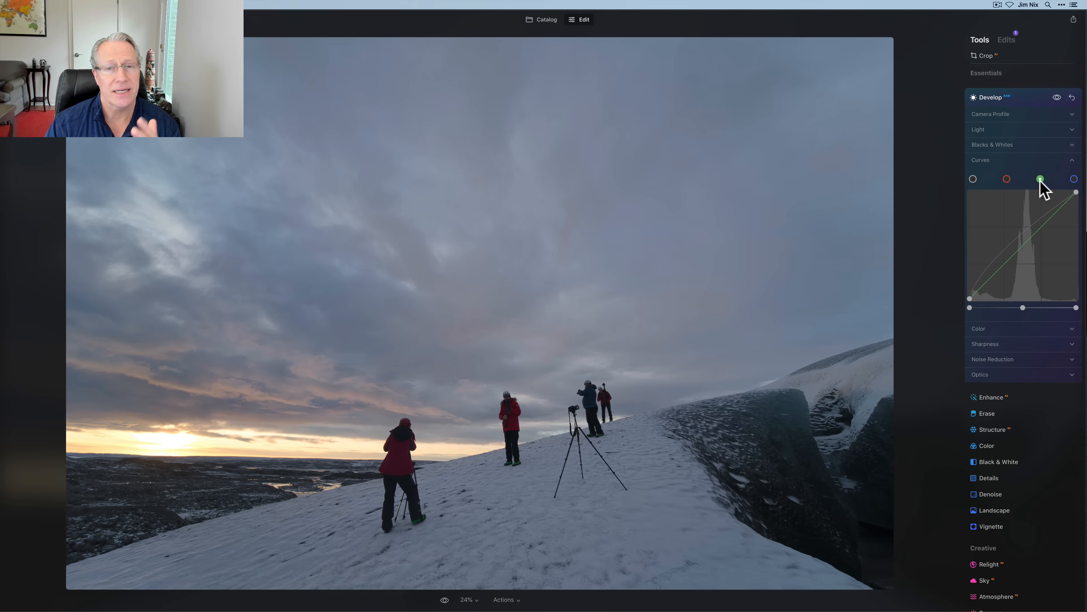
{"action": "left_click", "coordinate": [1074, 179]}
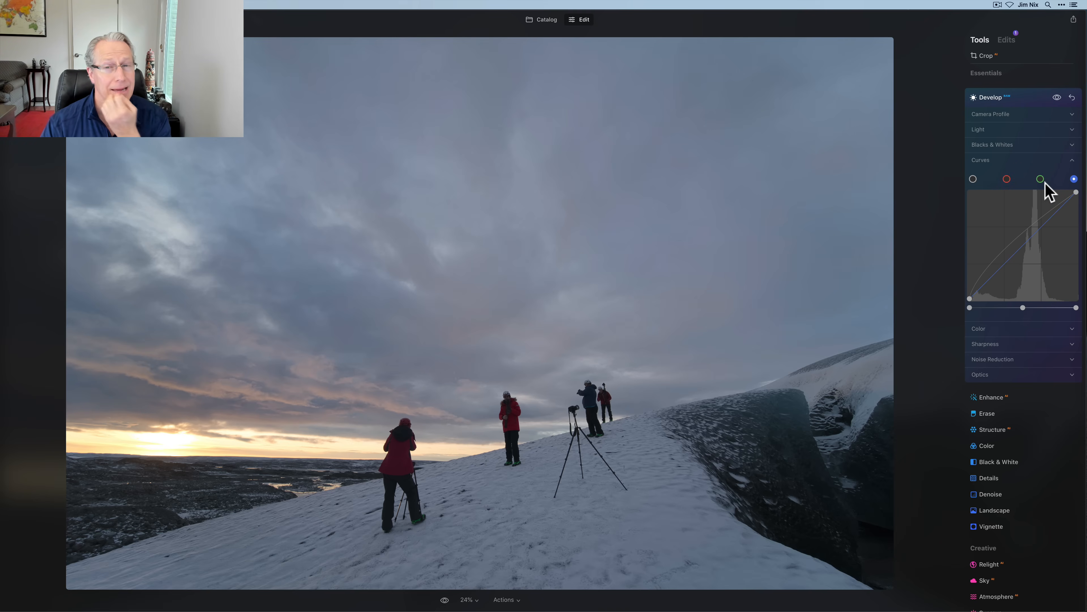
{"action": "left_click", "coordinate": [1007, 180]}
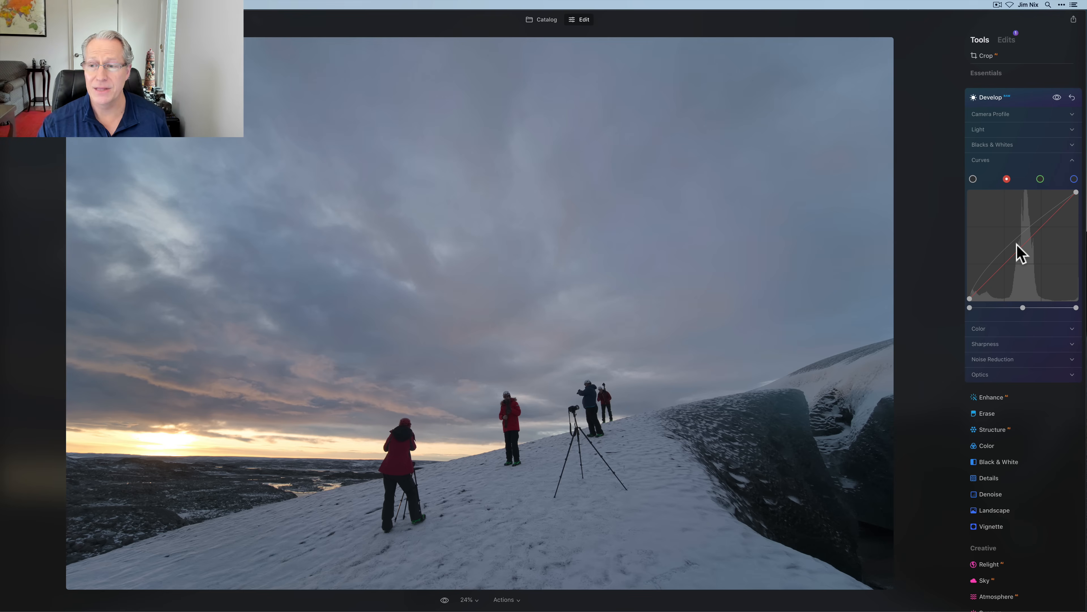
Try brightening the red channel's midtones slightly for a warmer, pinkish cast, and reset the midtone adjustment
{"action": "left_click", "coordinate": [1022, 308]}
{"action": "left_click_drag", "start_coordinate": [1022, 308], "coordinate": [1019, 308]}
{"action": "left_click", "coordinate": [1020, 308]}
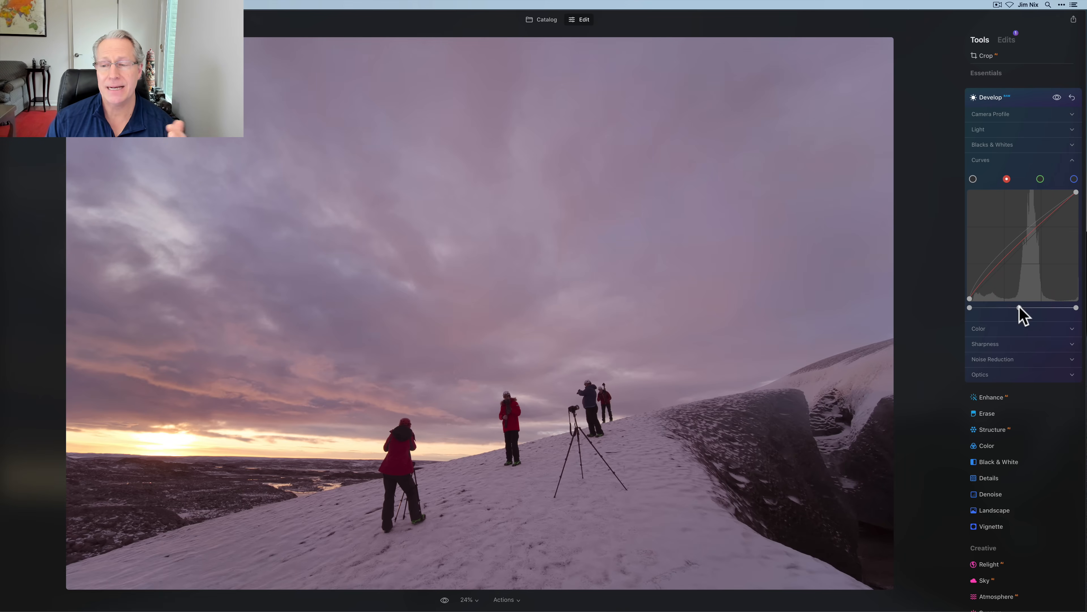
{"action": "double_click", "coordinate": [1019, 308]}
Try a contrast curve in the red channel by anchoring the midpoint, lowering the shadows and raising the highlights
{"action": "left_click", "coordinate": [1022, 246]}
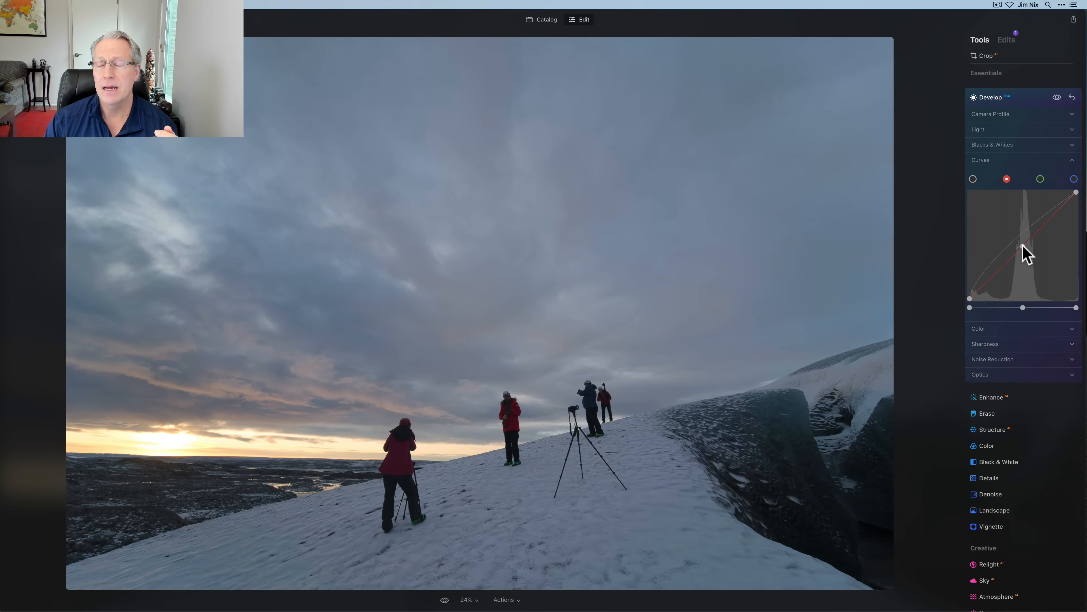
{"action": "left_click", "coordinate": [999, 273]}
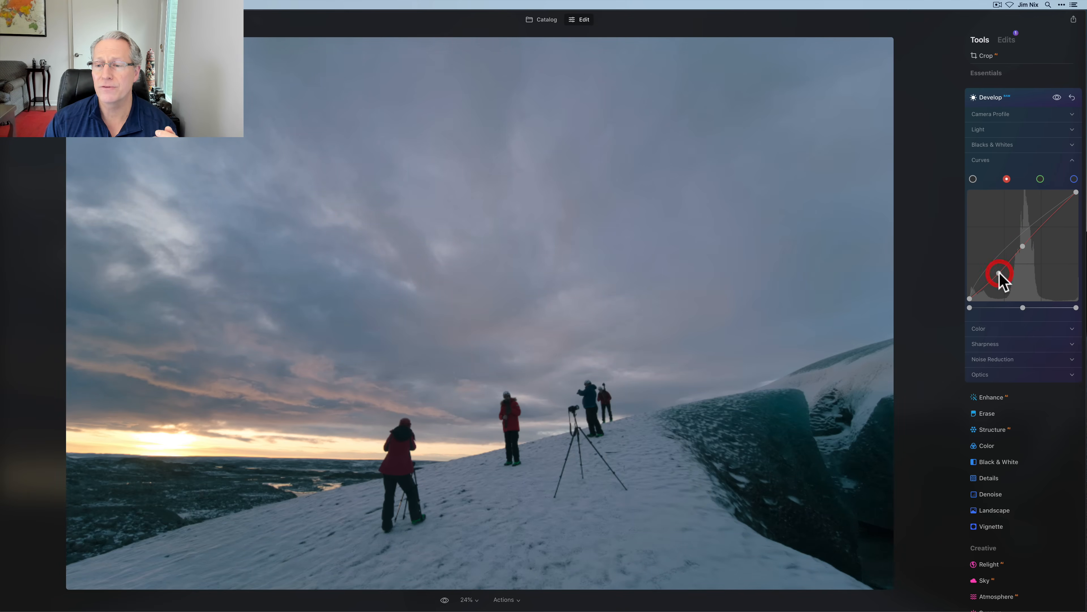
{"action": "left_click_drag", "start_coordinate": [1049, 219], "coordinate": [1045, 216]}
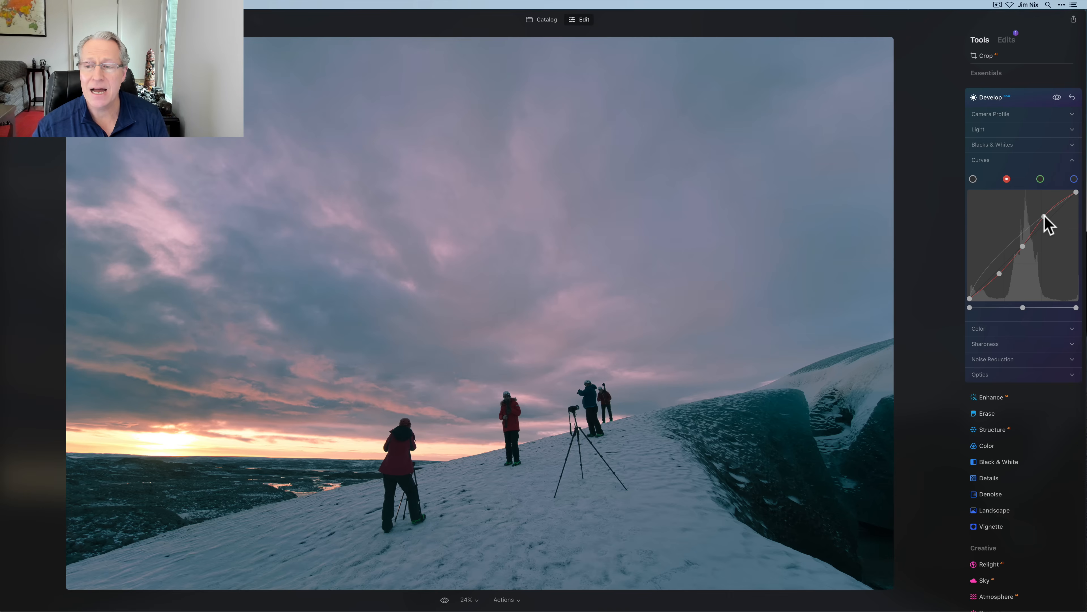
{"action": "left_click", "coordinate": [999, 274]}
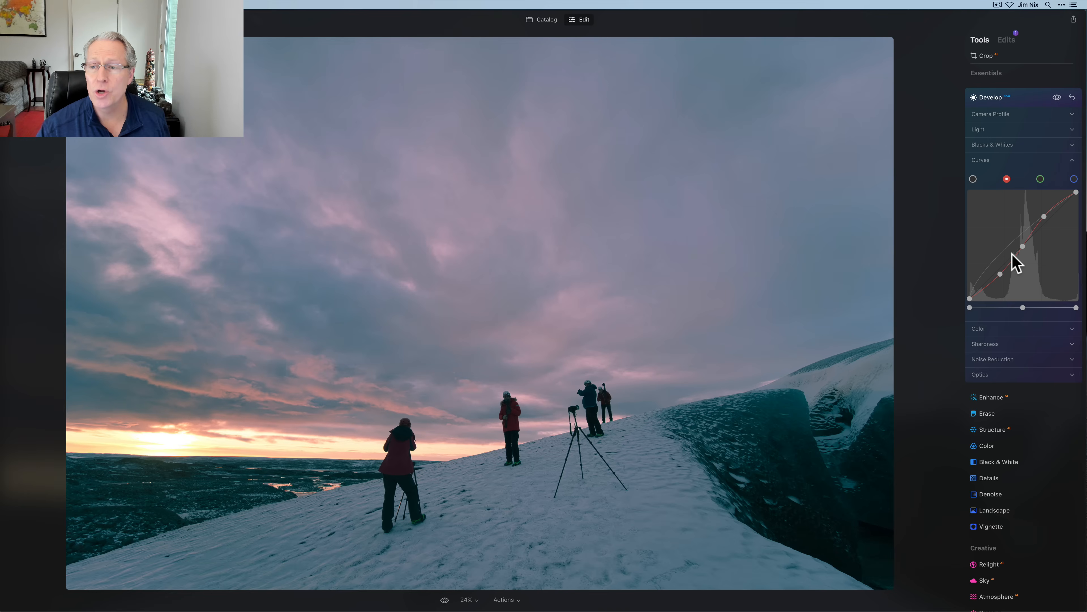
Remove the highlight, midtone and shadow points from the red channel curve
{"action": "left_click", "coordinate": [1044, 217]}
{"action": "double_click", "coordinate": [1044, 216]}
{"action": "double_click", "coordinate": [1023, 247]}
{"action": "left_click", "coordinate": [1000, 274]}
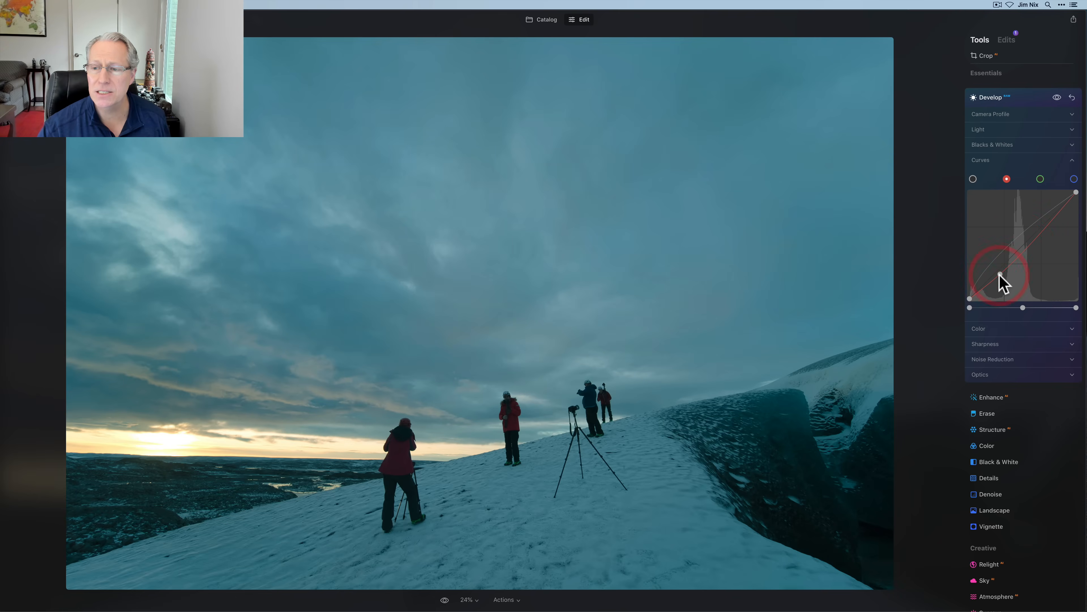
{"action": "double_click", "coordinate": [1000, 275]}
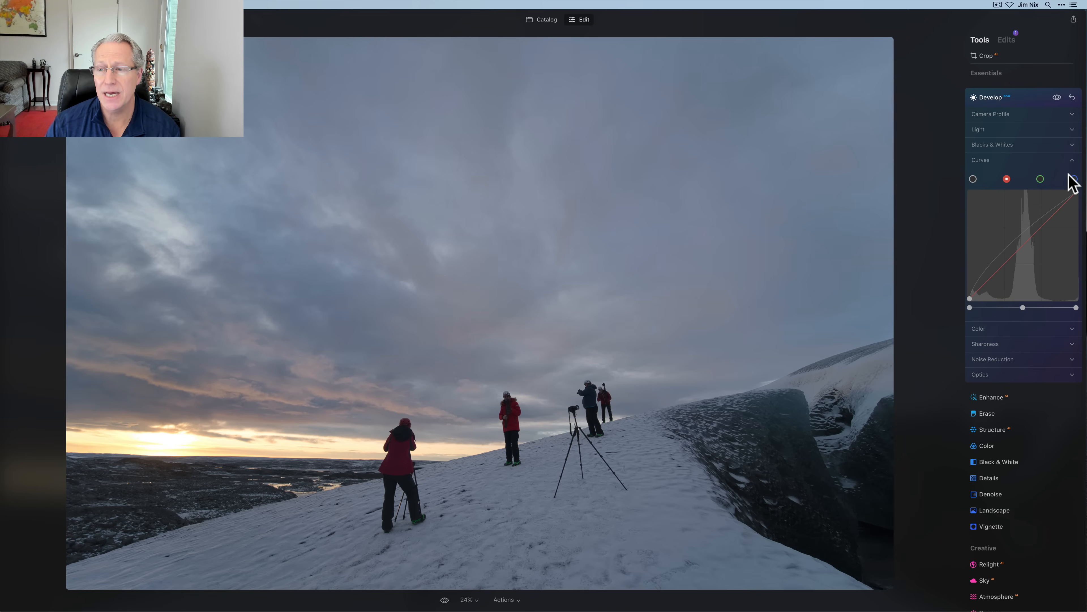
Try shifting the photo toward cyan and toward red by lowering and raising the red curve's midpoint
{"action": "left_click_drag", "start_coordinate": [1021, 246], "coordinate": [1030, 252]}
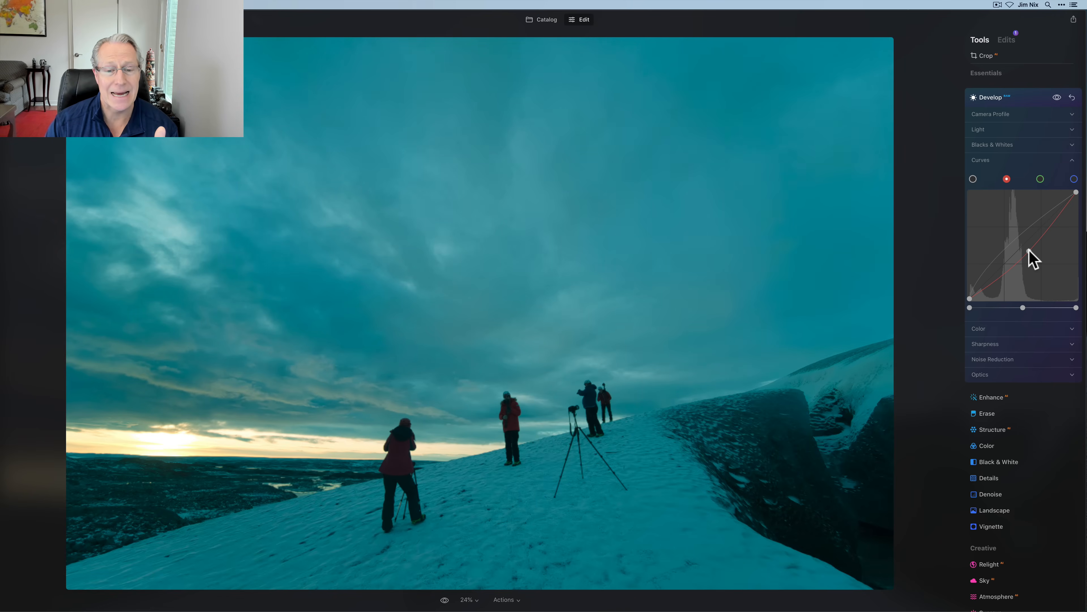
{"action": "left_click_drag", "start_coordinate": [1030, 251], "coordinate": [1019, 244]}
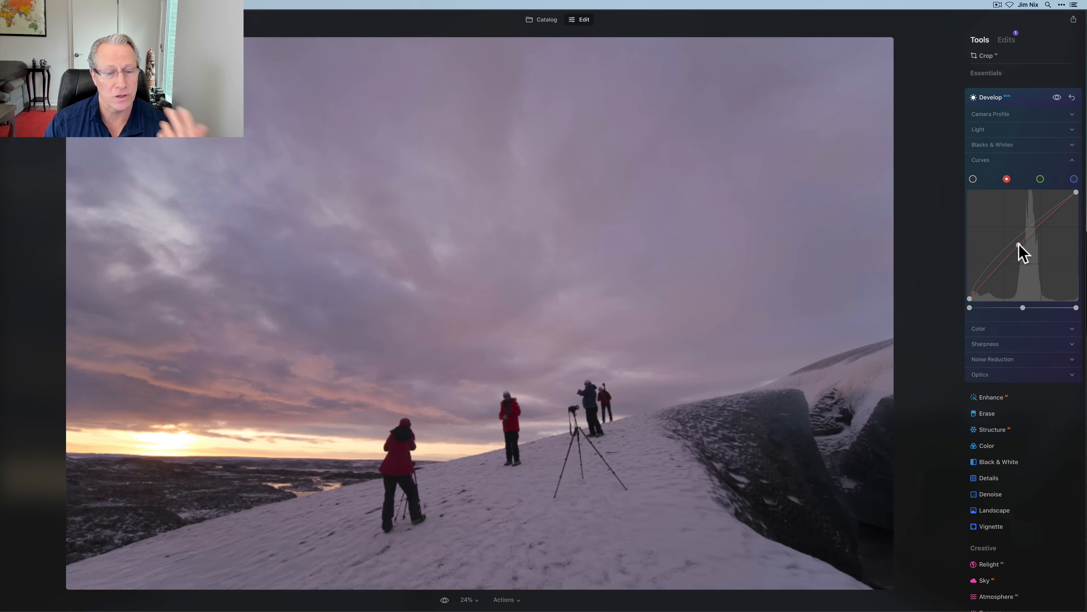
Try shifting the photo toward green and toward magenta with the green curve's midpoint, and remove the point
{"action": "left_click", "coordinate": [1040, 179]}
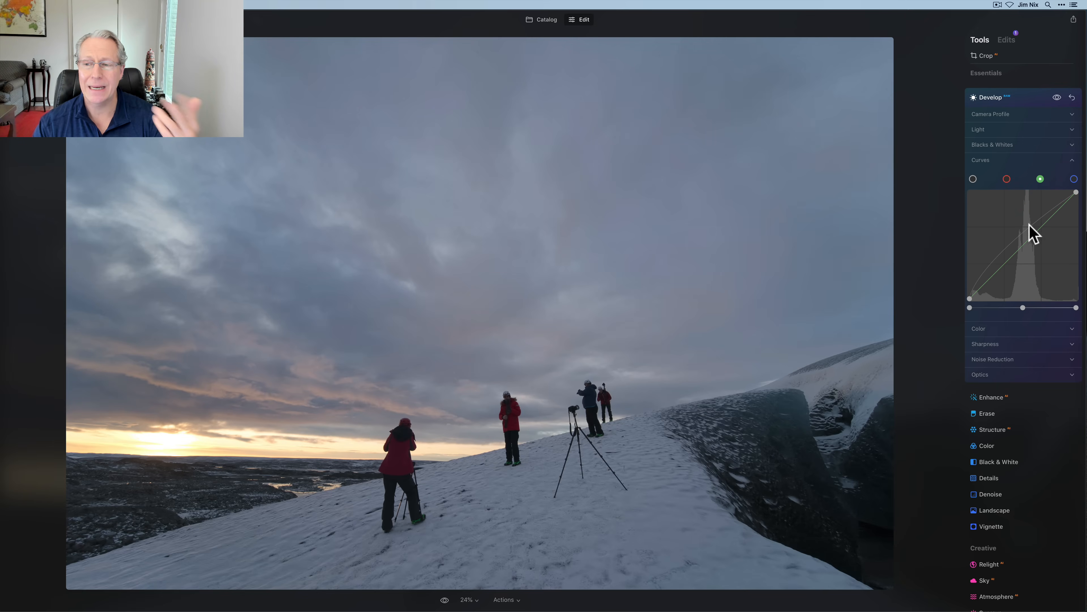
{"action": "left_click_drag", "start_coordinate": [1024, 243], "coordinate": [1019, 237]}
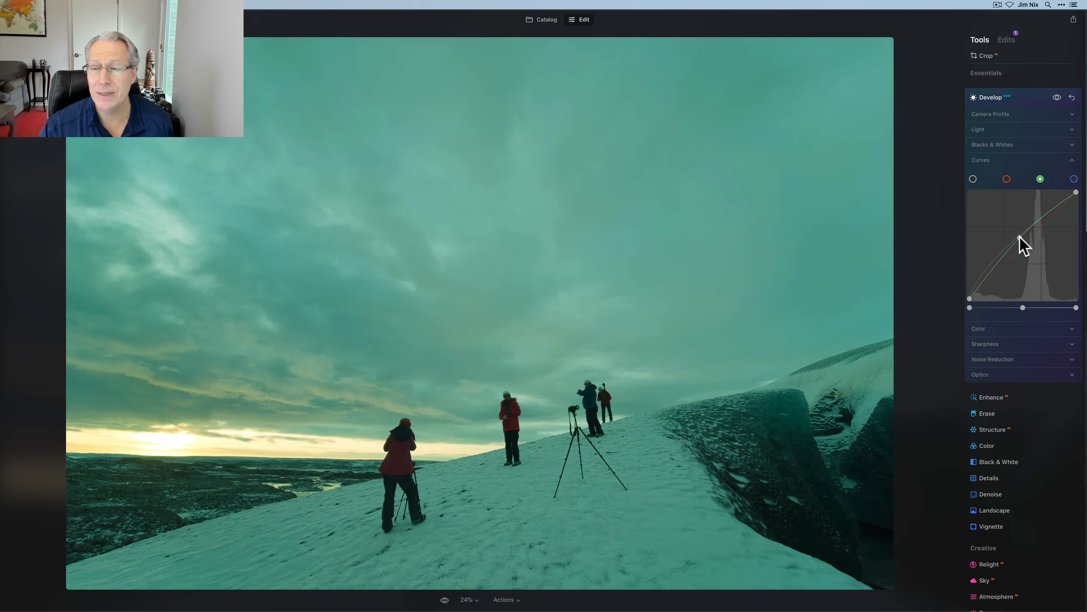
{"action": "left_click_drag", "start_coordinate": [1020, 237], "coordinate": [1027, 243]}
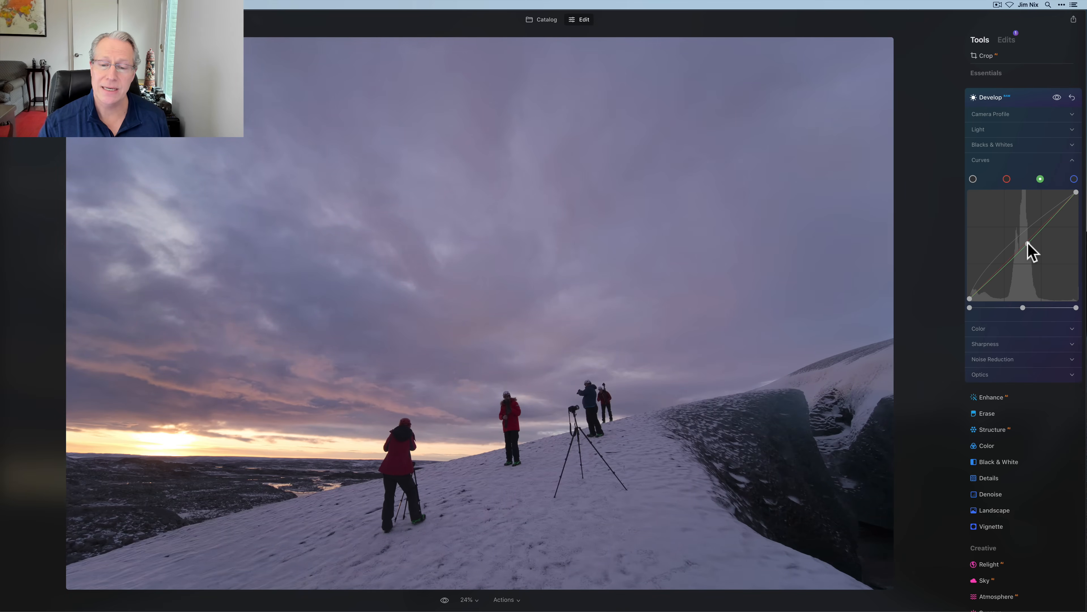
{"action": "left_click_drag", "start_coordinate": [1027, 241], "coordinate": [1029, 243]}
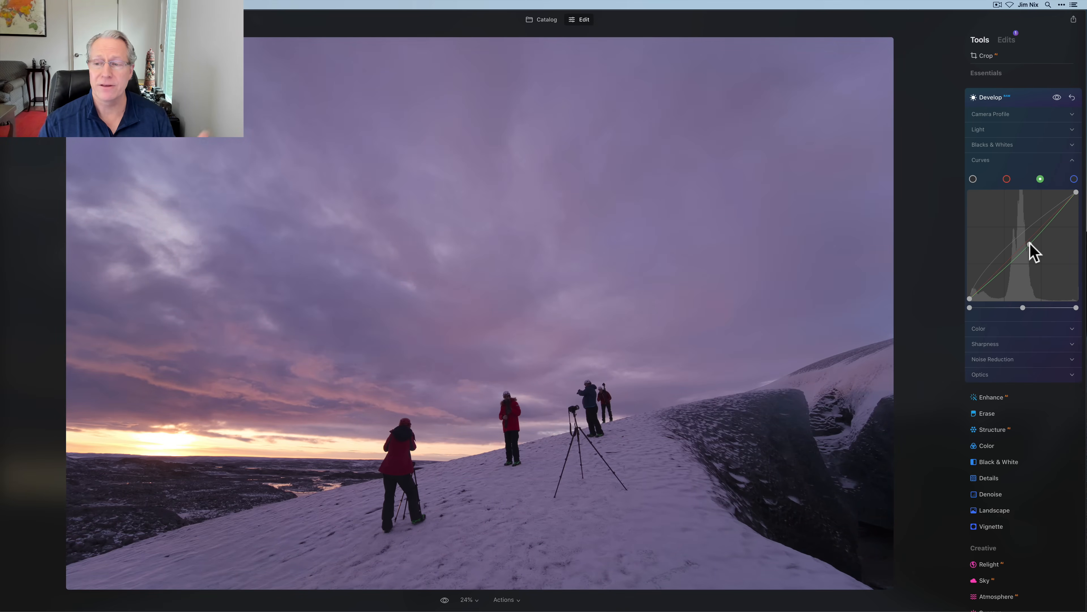
{"action": "double_click", "coordinate": [1029, 243]}
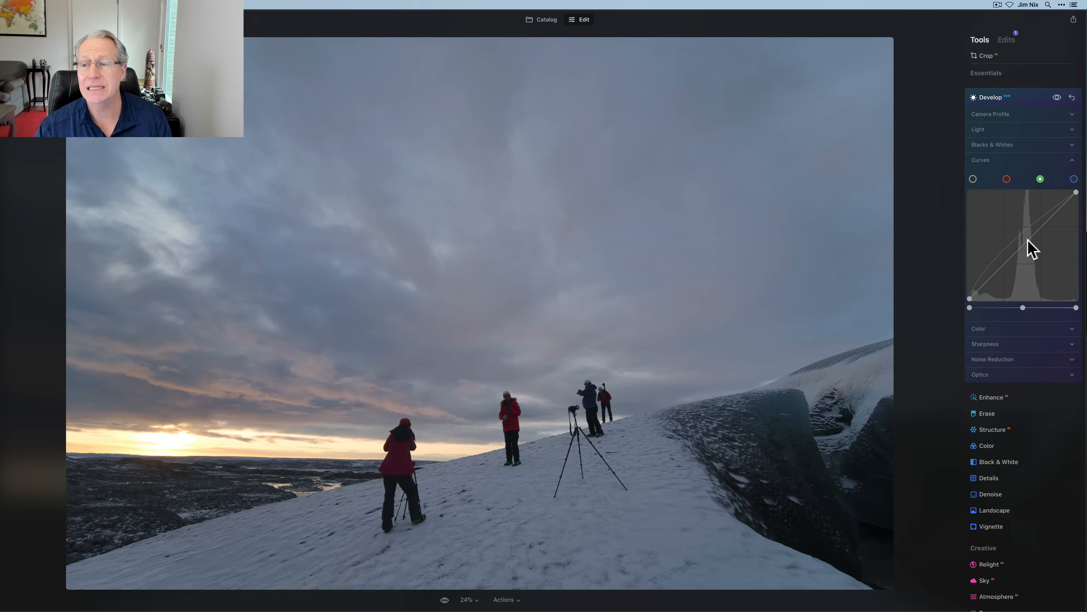
Try shifting the highlights toward magenta by anchoring the green curve's midpoint and adding two lowered points above it
{"action": "left_click_drag", "start_coordinate": [1027, 241], "coordinate": [1049, 224]}
{"action": "left_click", "coordinate": [1045, 225]}
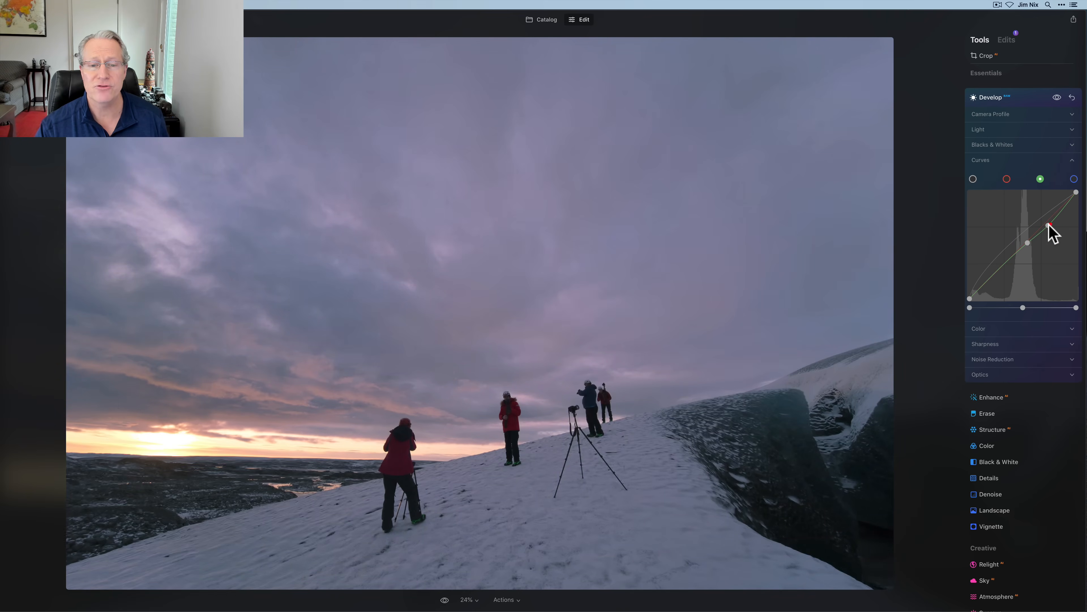
{"action": "left_click", "coordinate": [1063, 212]}
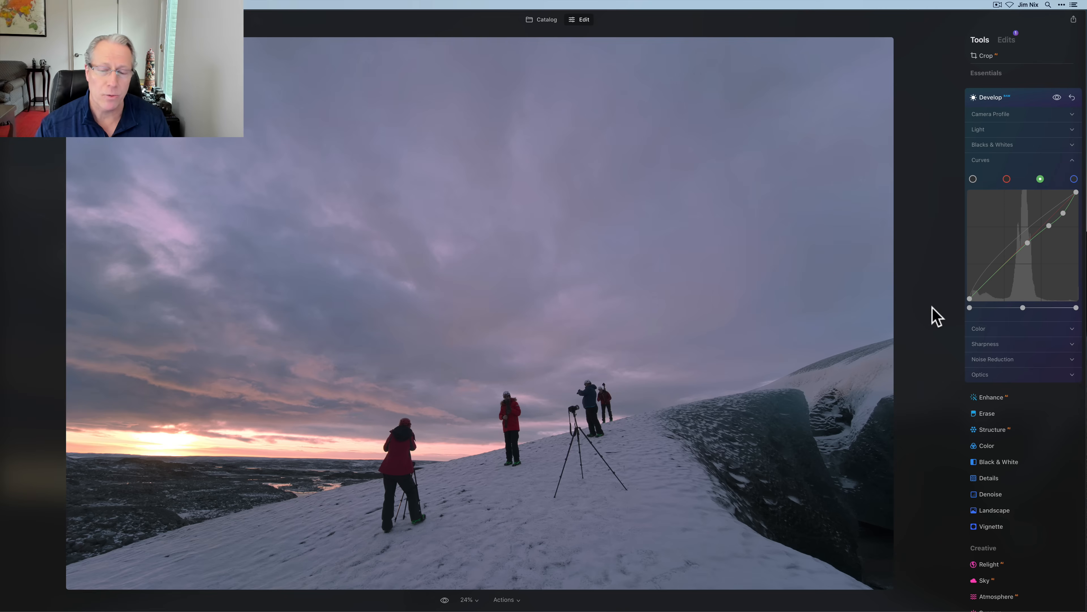
Remove the midpoint and the two highlight points from the green channel curve
{"action": "left_click", "coordinate": [1028, 242]}
{"action": "double_click", "coordinate": [1028, 243]}
{"action": "double_click", "coordinate": [1049, 226]}
{"action": "left_click", "coordinate": [1064, 213]}
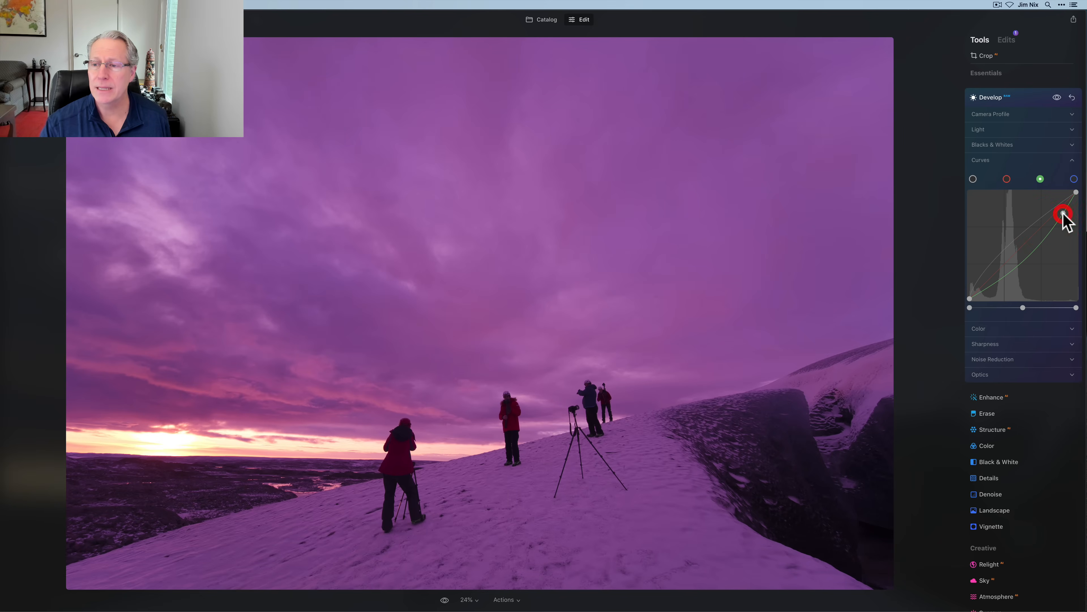
{"action": "double_click", "coordinate": [1063, 213]}
Try shifting the photo toward yellow by lowering the blue channel curve's midpoint, and remove the point
{"action": "left_click", "coordinate": [1074, 179]}
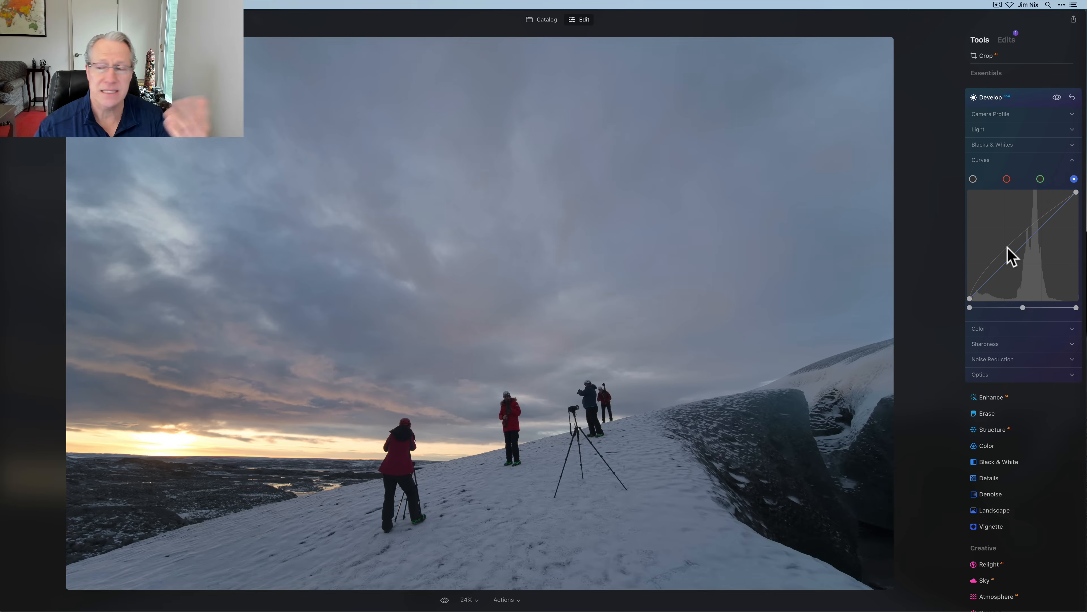
{"action": "mouse_move", "coordinate": [1027, 241]}
{"action": "left_mouse_down"}
{"action": "mouse_move", "coordinate": [1021, 235]}
{"action": "mouse_move", "coordinate": [1034, 246]}
{"action": "left_mouse_up"}
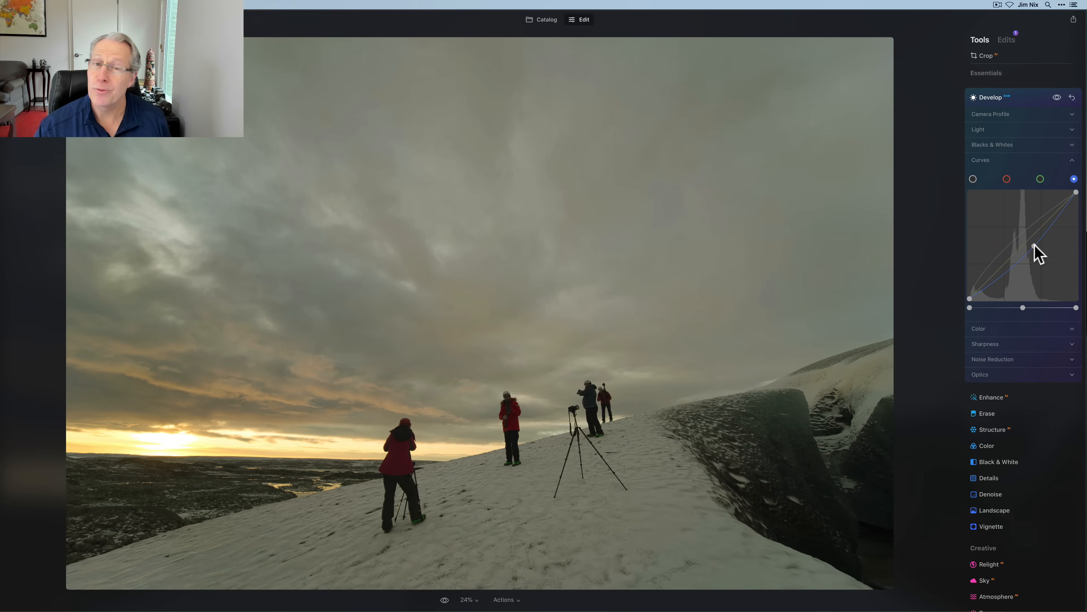
{"action": "double_click", "coordinate": [1035, 246]}
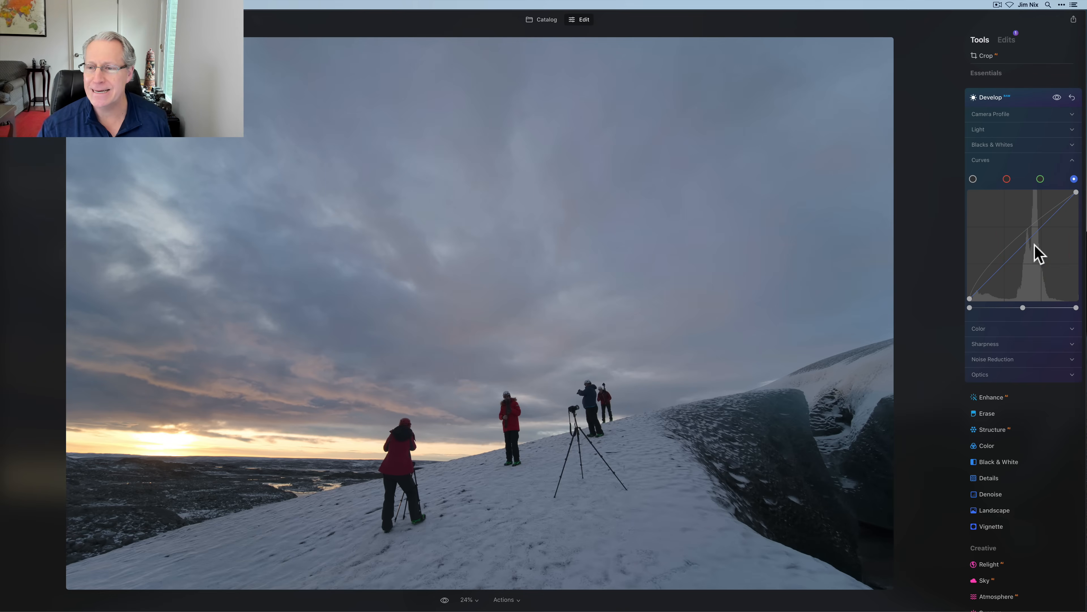
Try adding blue to the shadows and highlights by anchoring the blue curve's midpoint and raising a point on each side of it
{"action": "left_click", "coordinate": [1029, 242]}
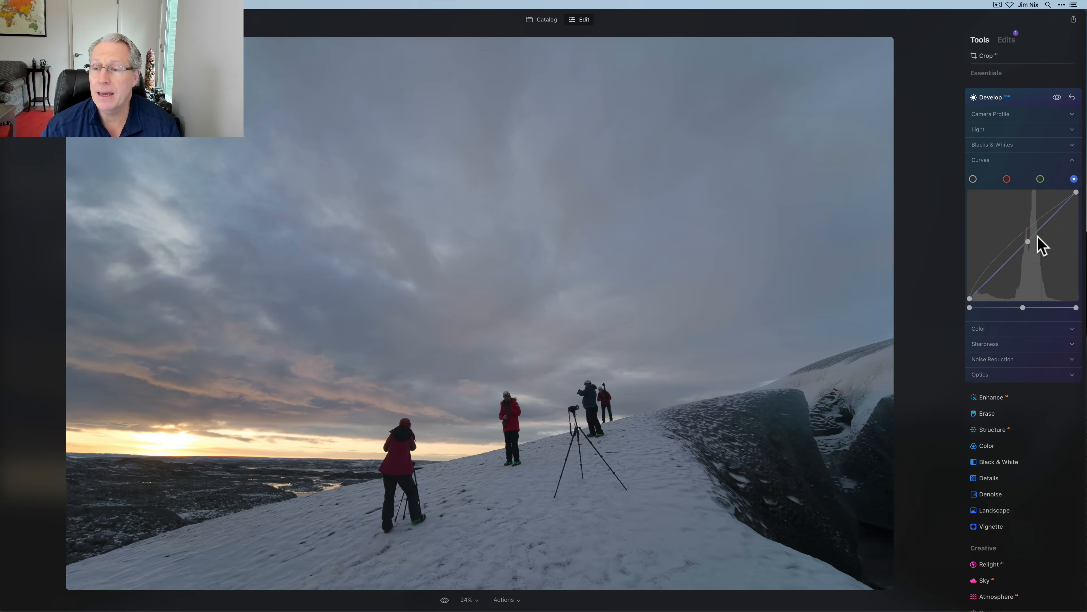
{"action": "left_click", "coordinate": [1000, 273]}
{"action": "left_click_drag", "start_coordinate": [1000, 273], "coordinate": [993, 266]}
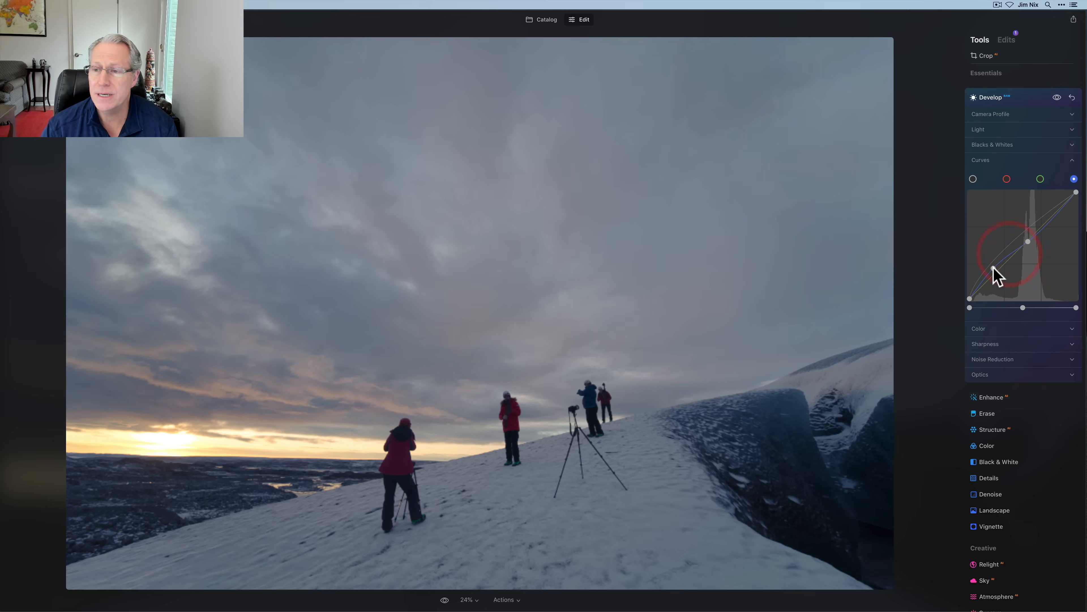
{"action": "left_click", "coordinate": [1050, 216]}
{"action": "left_click_drag", "start_coordinate": [1049, 215], "coordinate": [1047, 211]}
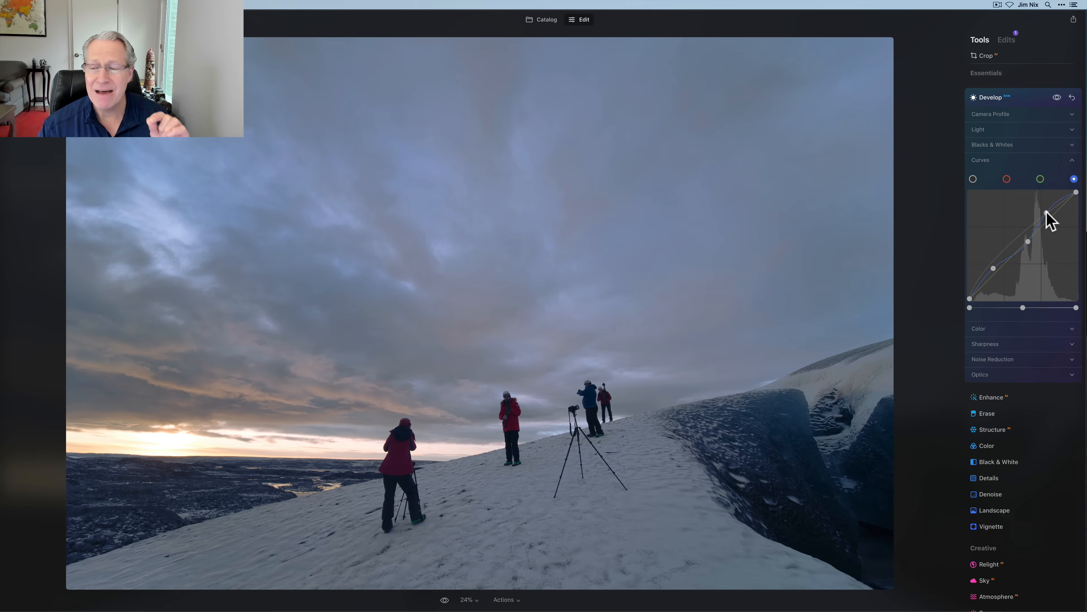
Remove the highlight, midtone and shadow points from the blue channel curve
{"action": "double_click", "coordinate": [1046, 213]}
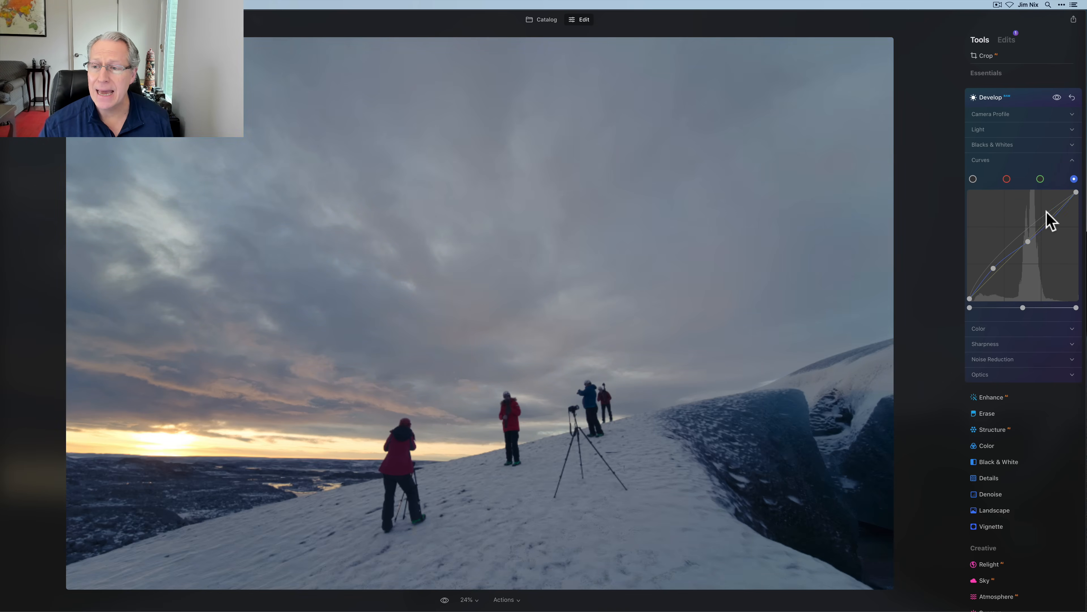
{"action": "double_click", "coordinate": [1028, 242]}
{"action": "double_click", "coordinate": [994, 268]}
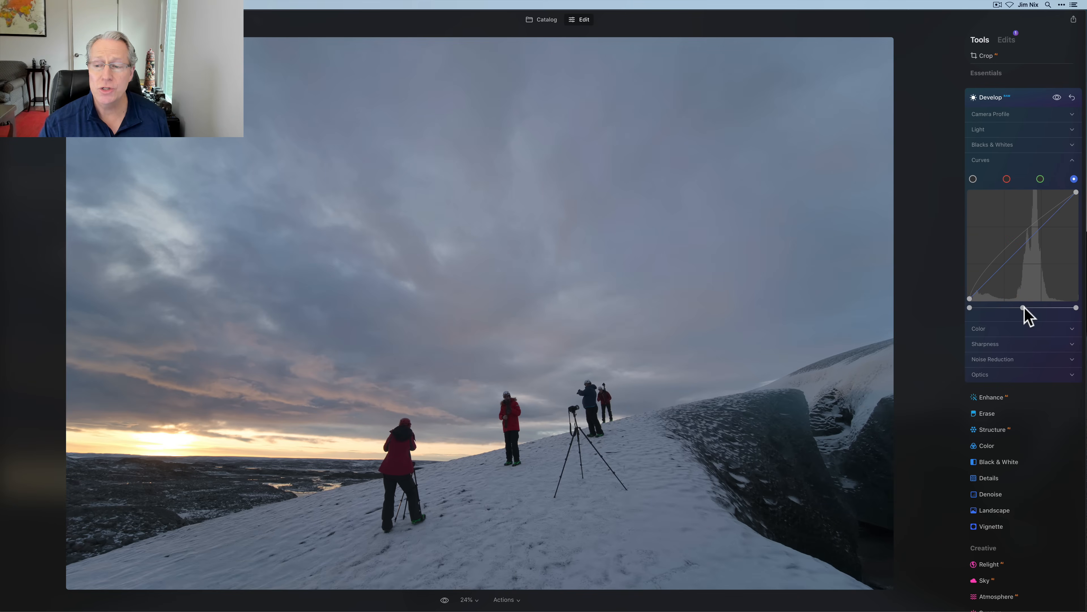
Shift the photo toward blue with the blue curve's midtone slider, and try the red curve's midtone slider
{"action": "left_click_drag", "start_coordinate": [1022, 307], "coordinate": [1072, 308]}
{"action": "left_click", "coordinate": [1007, 179]}
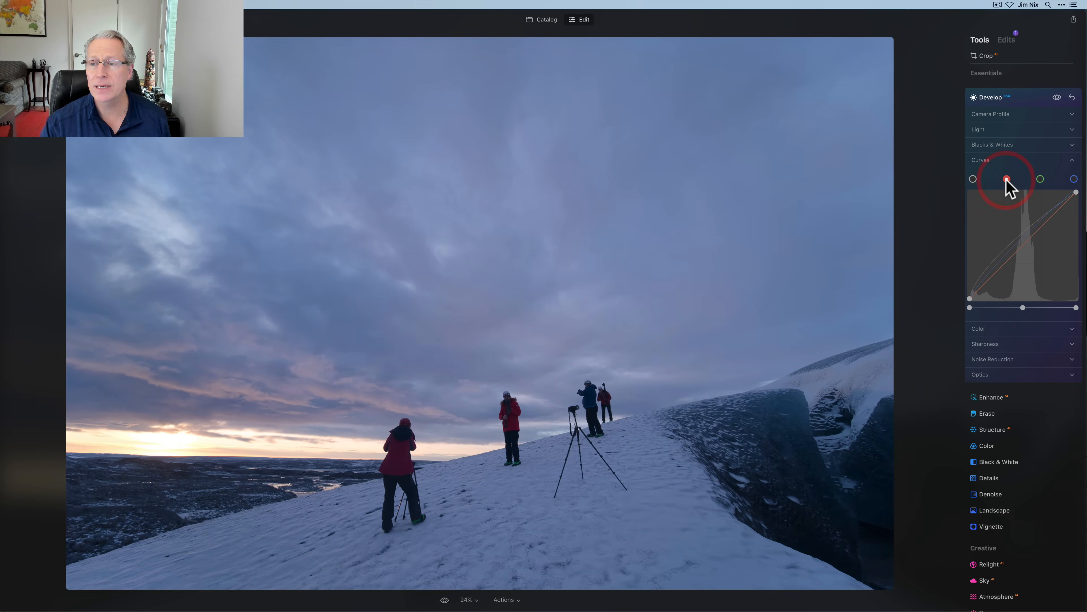
{"action": "left_click_drag", "start_coordinate": [1024, 307], "coordinate": [1022, 308]}
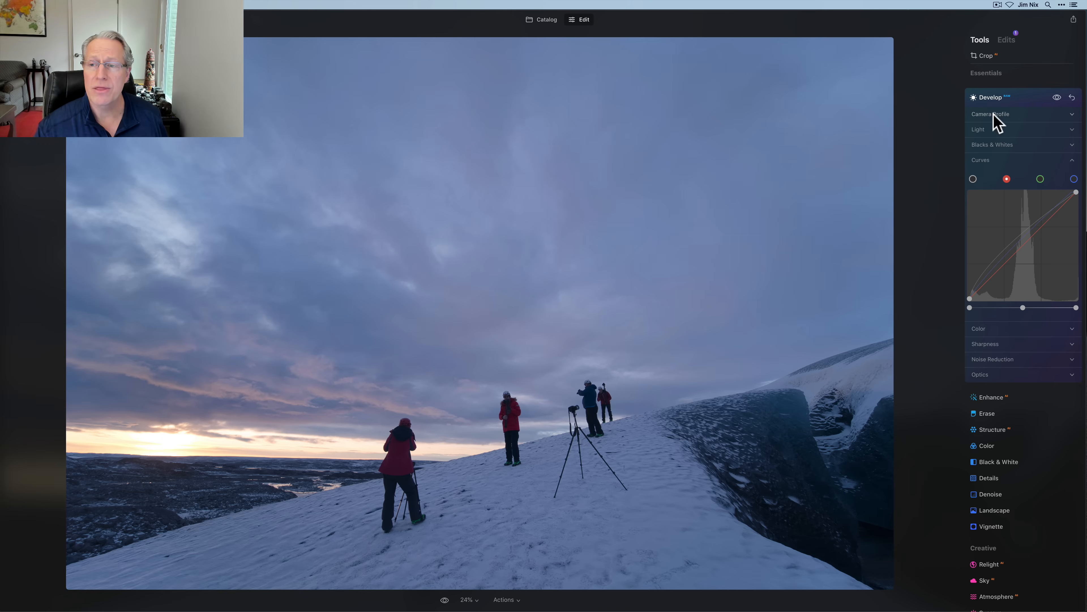
Review the Exposure, Smart Contrast, Highlights and Shadows controls in Develop's Light section, and collapse it
{"action": "left_click", "coordinate": [996, 129]}
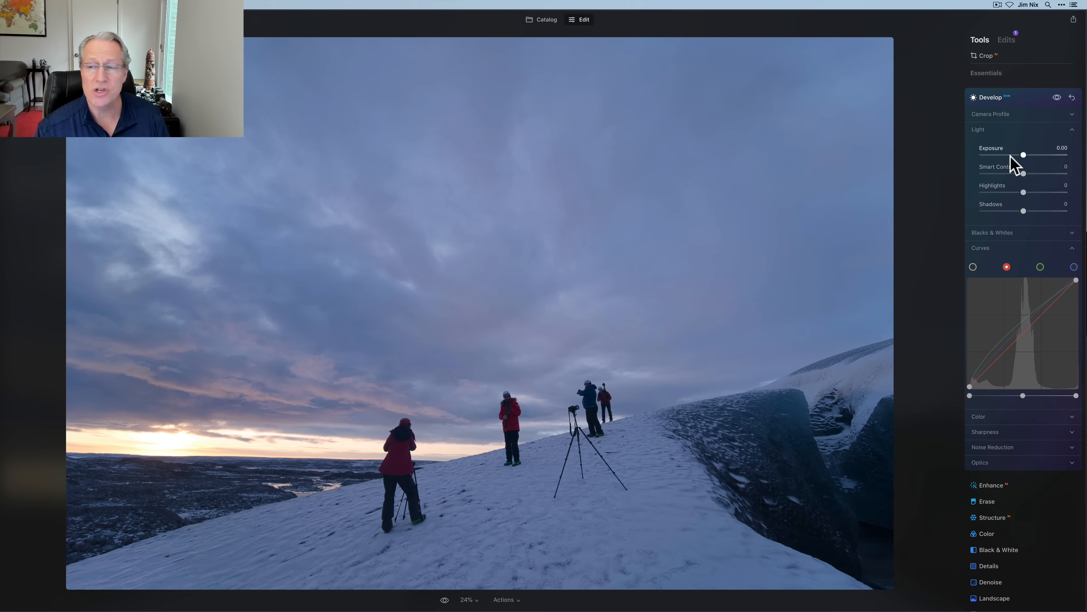
{"action": "left_click", "coordinate": [1009, 133]}
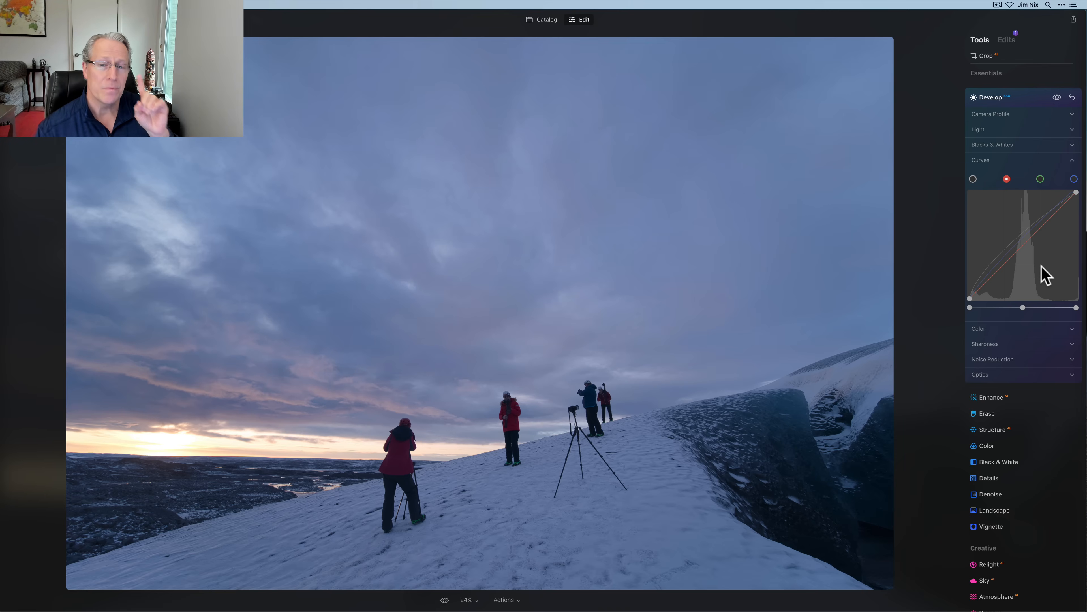
In Color Harmony's Color Balance, set the Highlights to Cyan-Red 31 and Magenta-Green -3, and check the available tonal ranges
{"action": "scroll", "coordinate": [1041, 274], "scroll_direction": "down", "scroll_amount": 10}
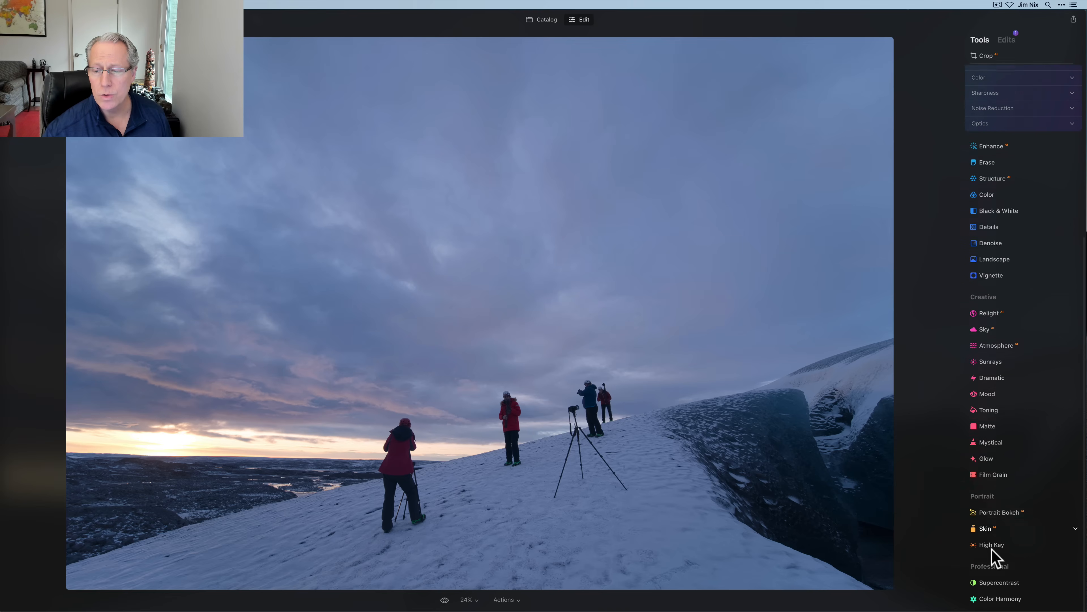
{"action": "left_click", "coordinate": [992, 599]}
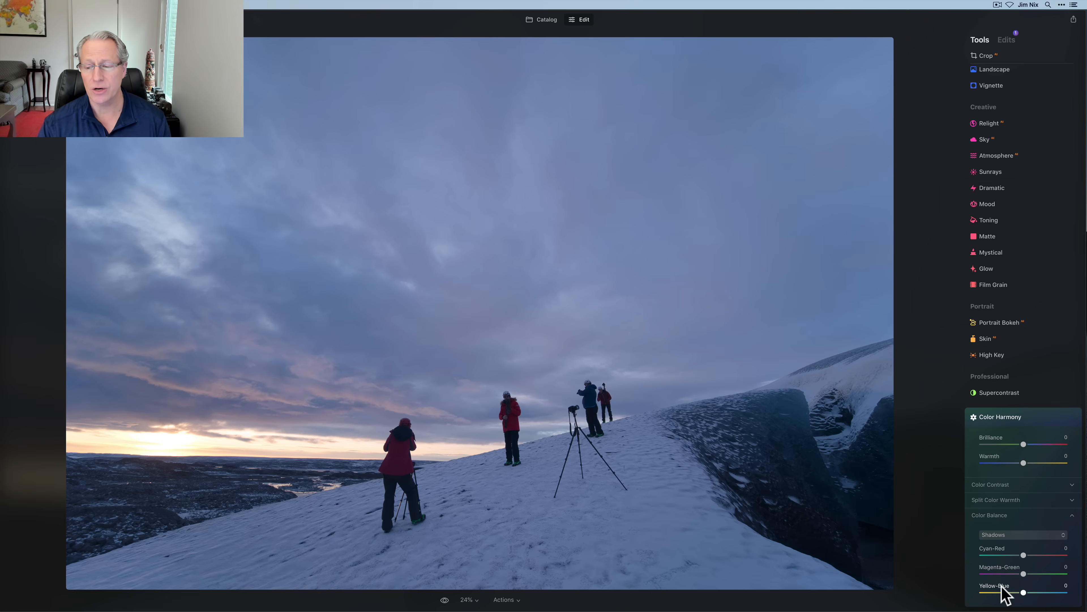
{"action": "left_click", "coordinate": [1017, 536]}
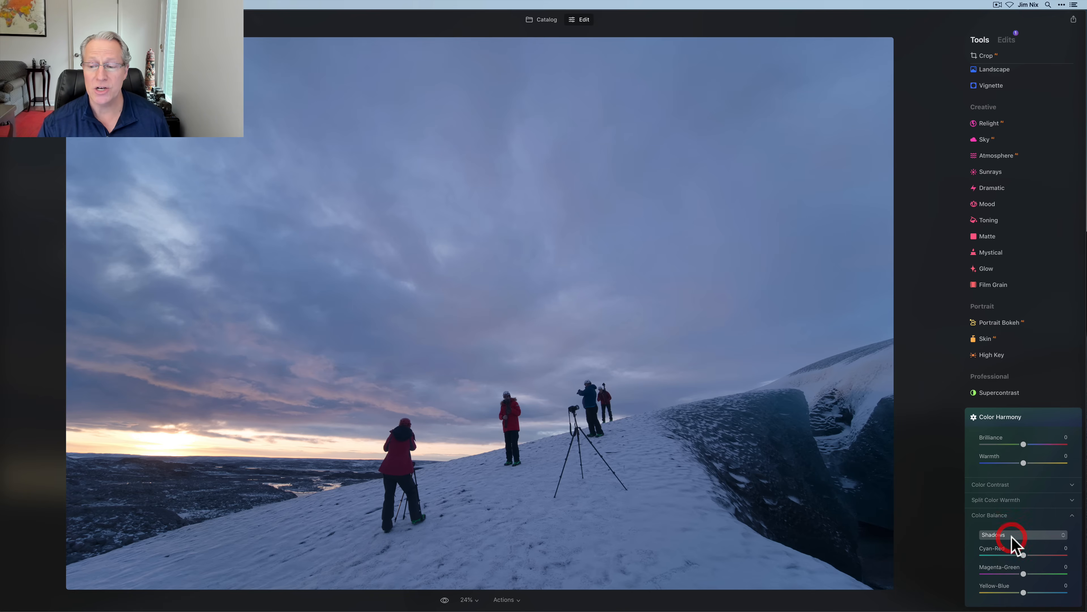
{"action": "left_click", "coordinate": [1009, 563]}
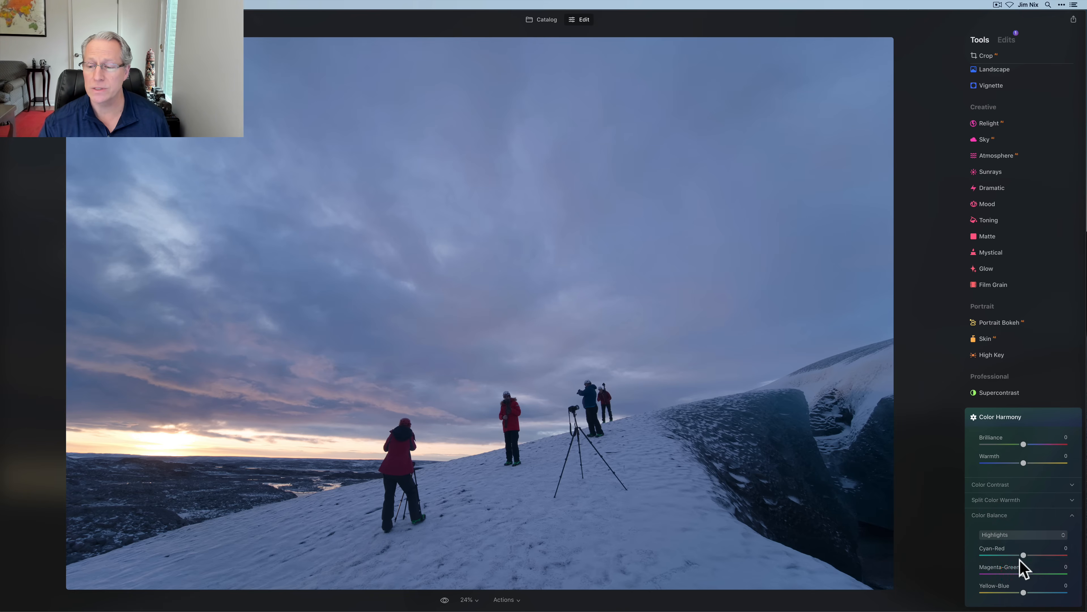
{"action": "mouse_move", "coordinate": [1024, 555]}
{"action": "left_mouse_down"}
{"action": "mouse_move", "coordinate": [1036, 555]}
{"action": "mouse_move", "coordinate": [1021, 574]}
{"action": "left_mouse_up"}
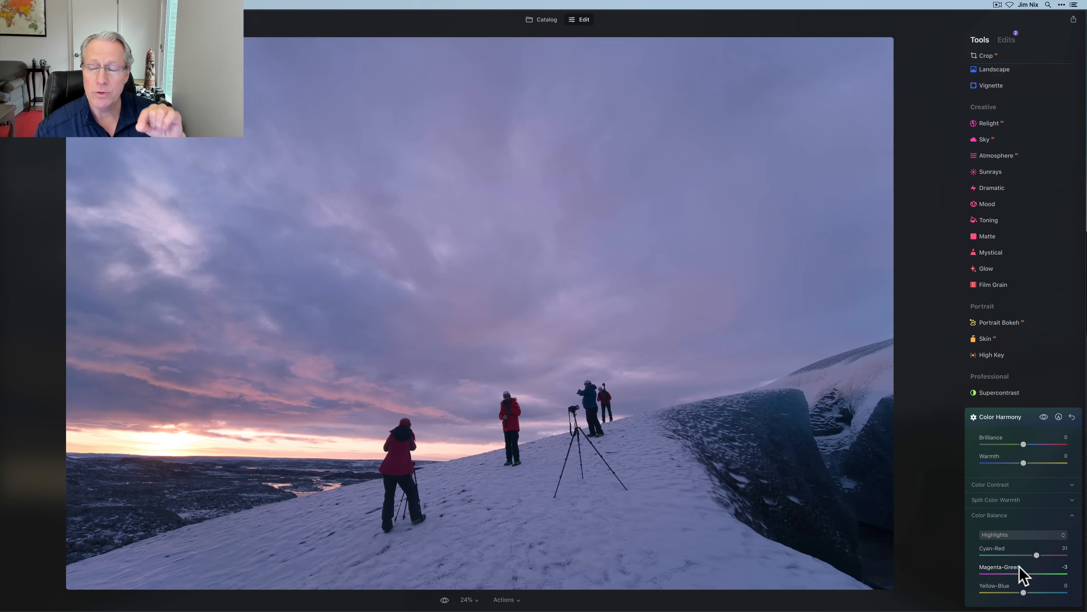
{"action": "left_click", "coordinate": [1017, 534]}
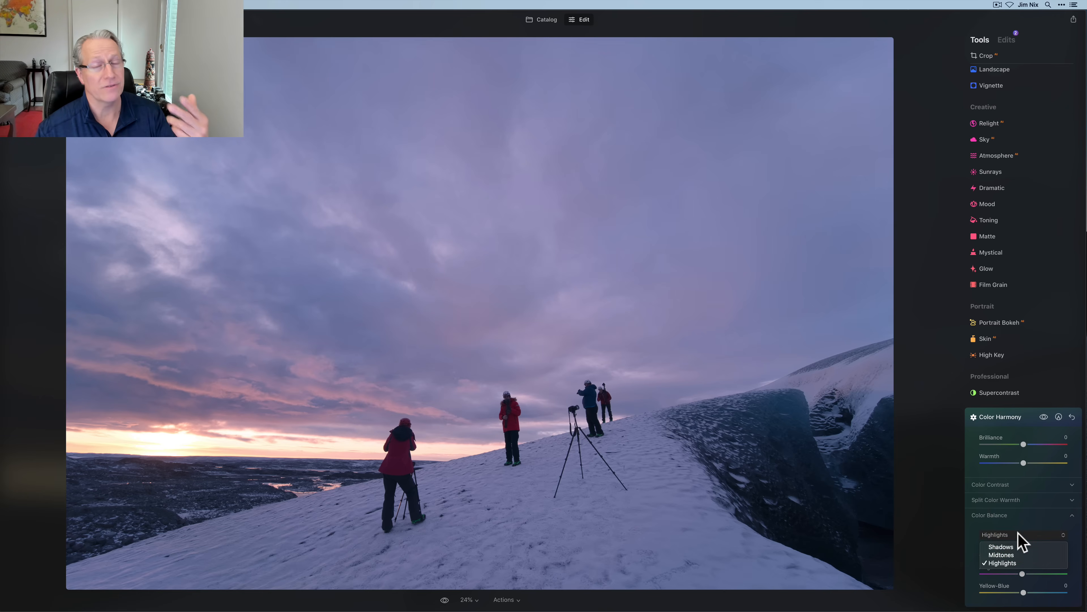
{"action": "left_click", "coordinate": [1018, 533]}
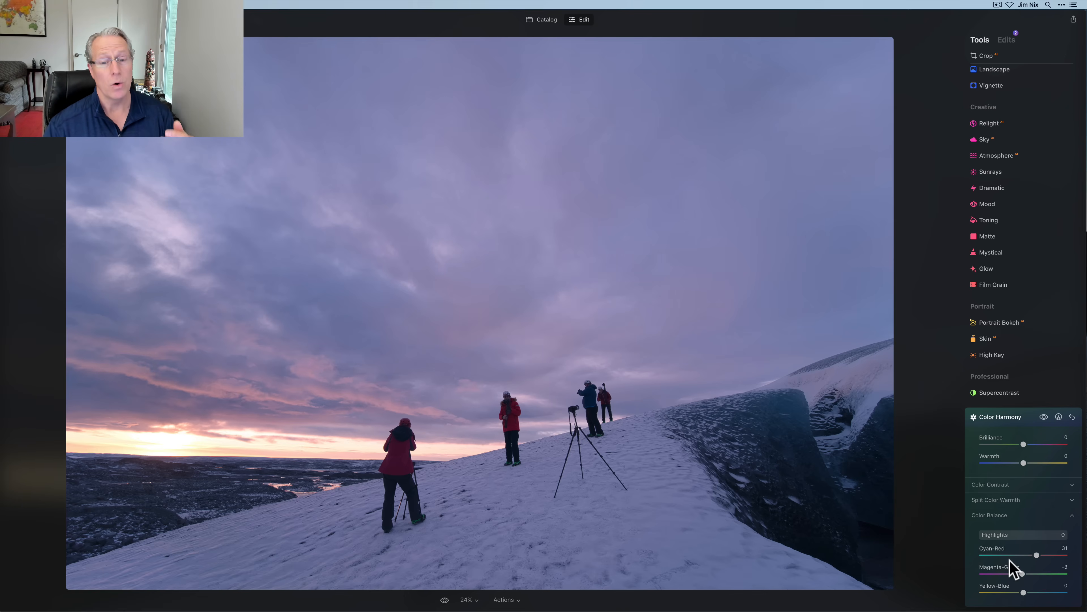
Return to the Develop tool in the list of essential tools
{"action": "scroll", "coordinate": [981, 294], "scroll_direction": "up", "scroll_amount": 5}
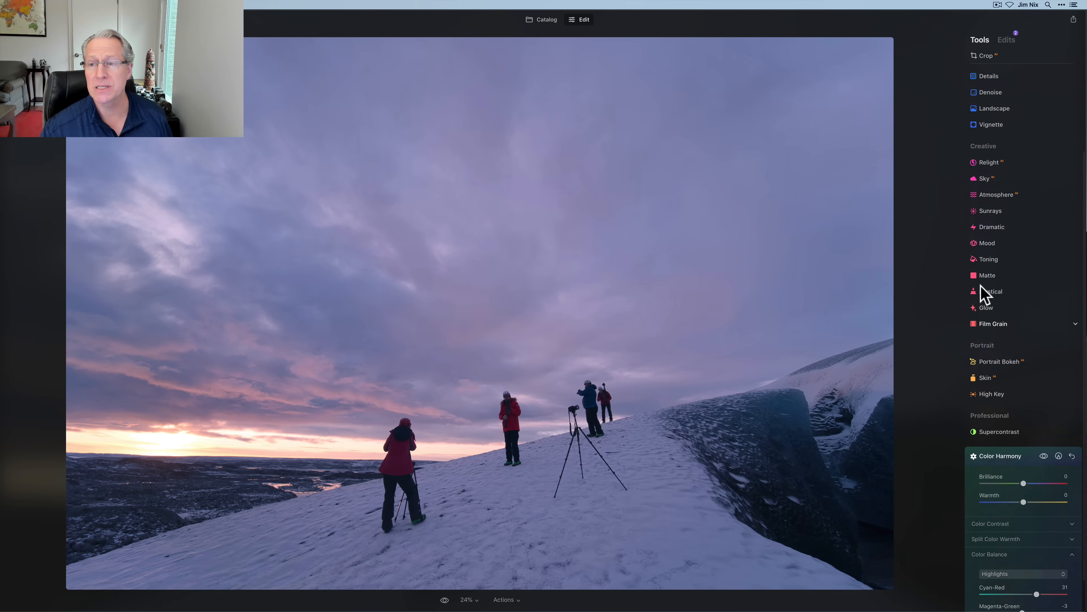
{"action": "scroll", "coordinate": [1004, 117], "scroll_direction": "up", "scroll_amount": 2}
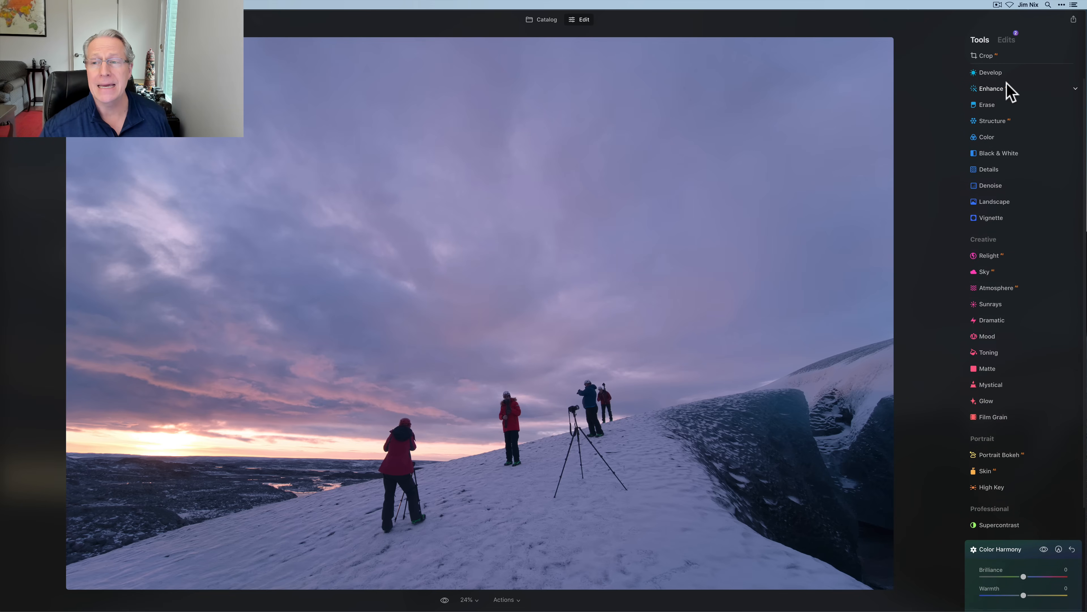